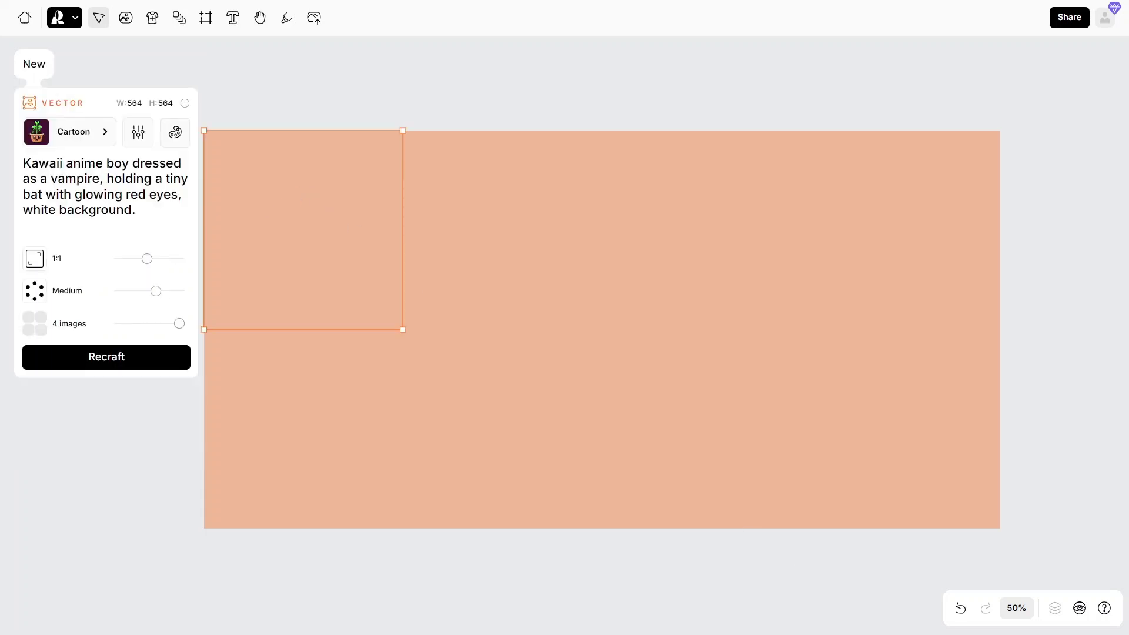
Generate the upper row of Cartoon vector images from the prepared vampire boy, witch cat, ghost and mummy boy prompts.
left_click(118, 365)
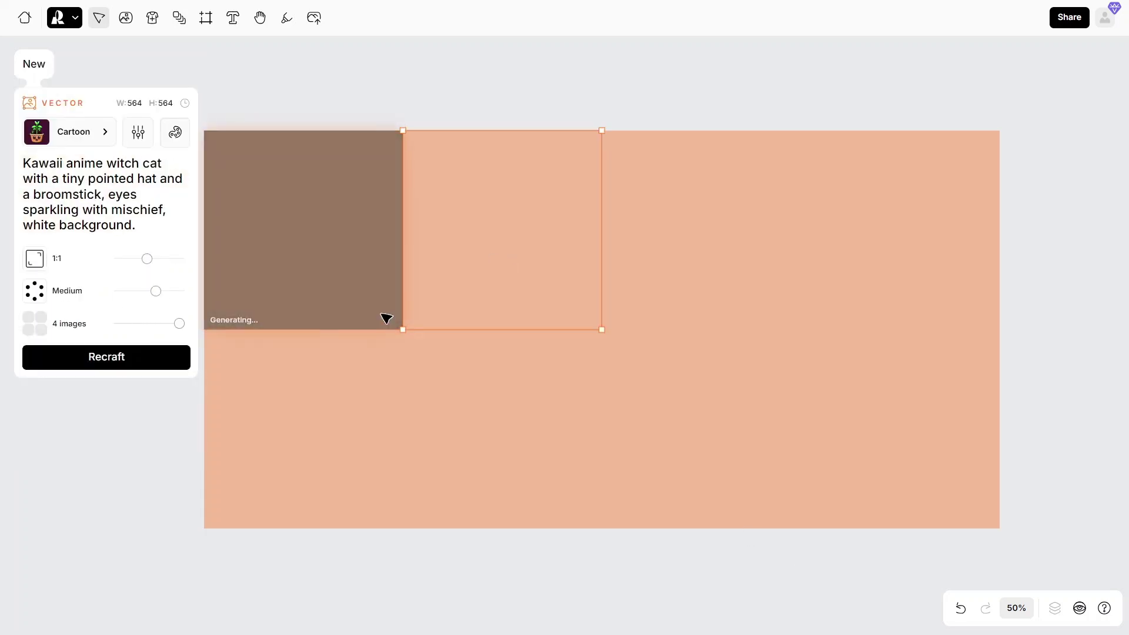
left_click(118, 364)
left_click(179, 370)
left_click(187, 382)
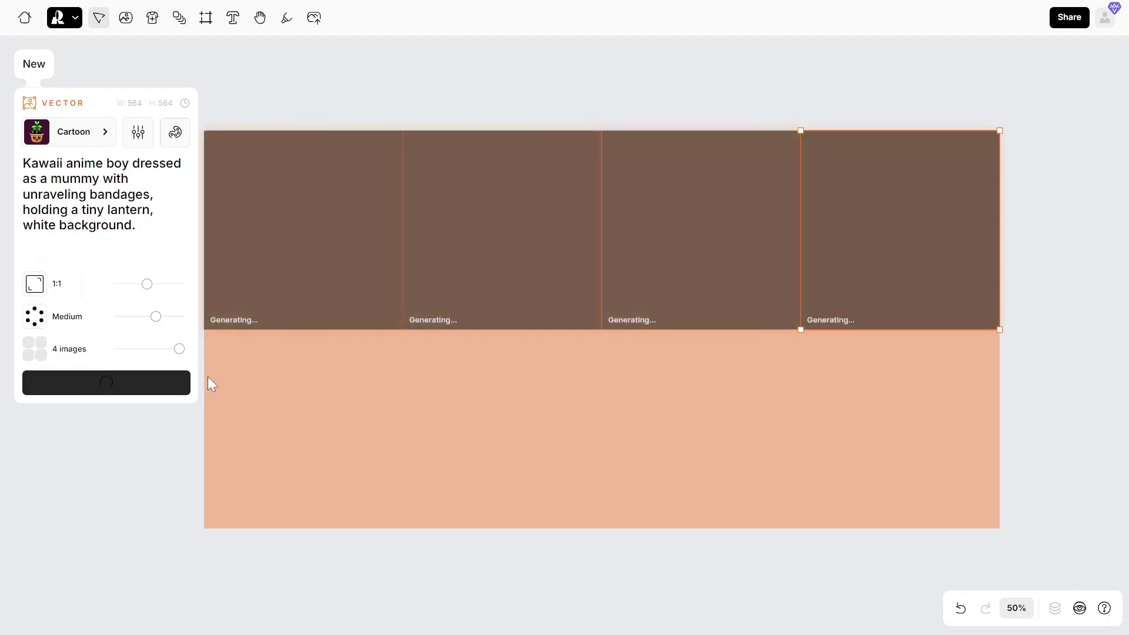
Generate the lower row of images from the prepared candy corn, vampire girl, skeleton dog and werewolf girl prompts.
left_click(147, 397)
left_click(151, 408)
left_click(665, 413)
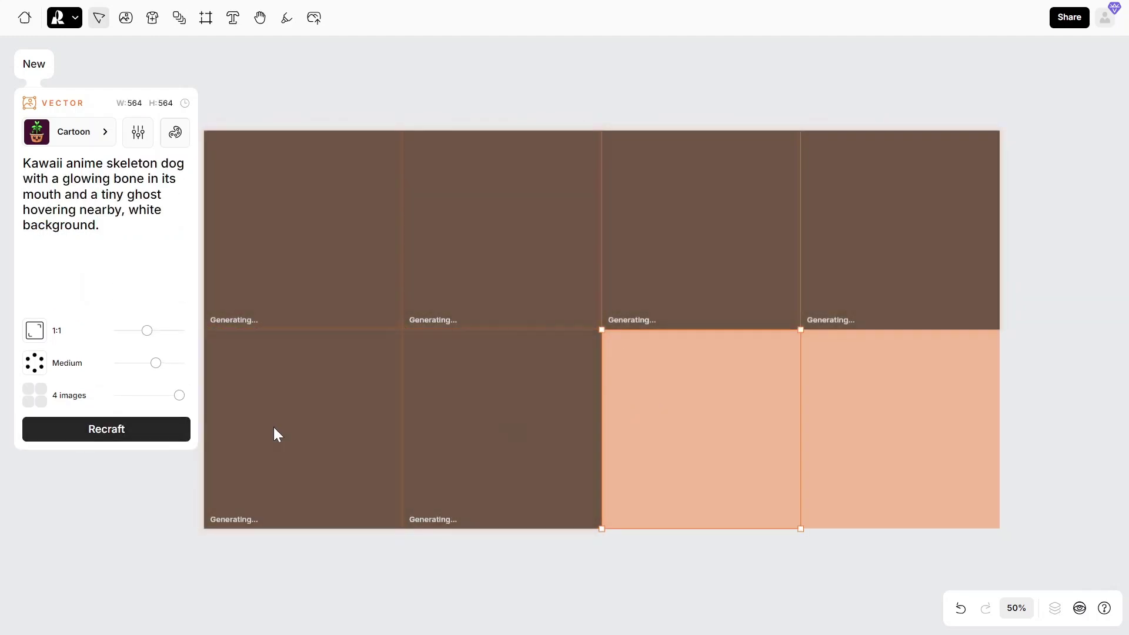
left_click(159, 430)
left_click(870, 420)
left_click(159, 402)
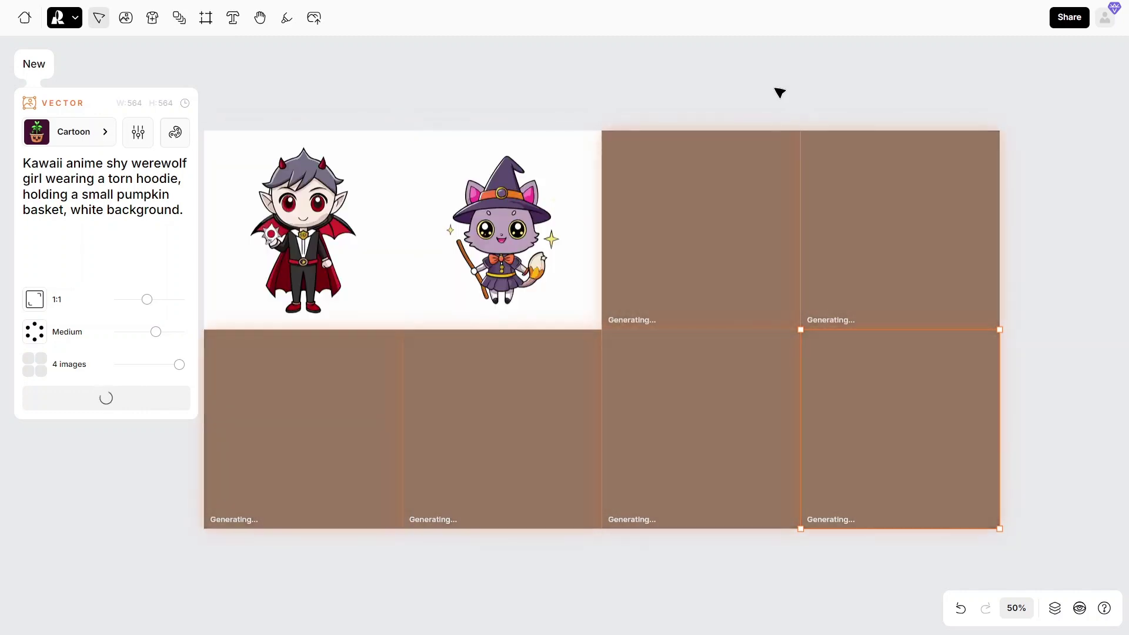
Compare the four vampire boy variations and return to the first one, with purple-grey hair and small horns.
left_click(364, 266)
left_click(520, 591)
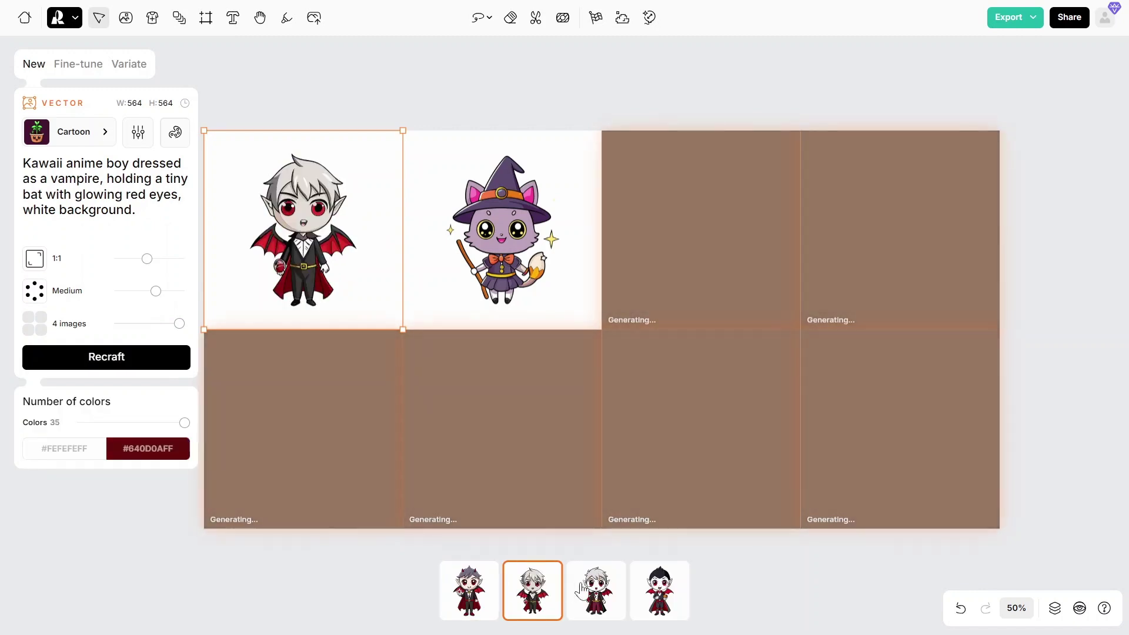
left_click(589, 591)
left_click(641, 588)
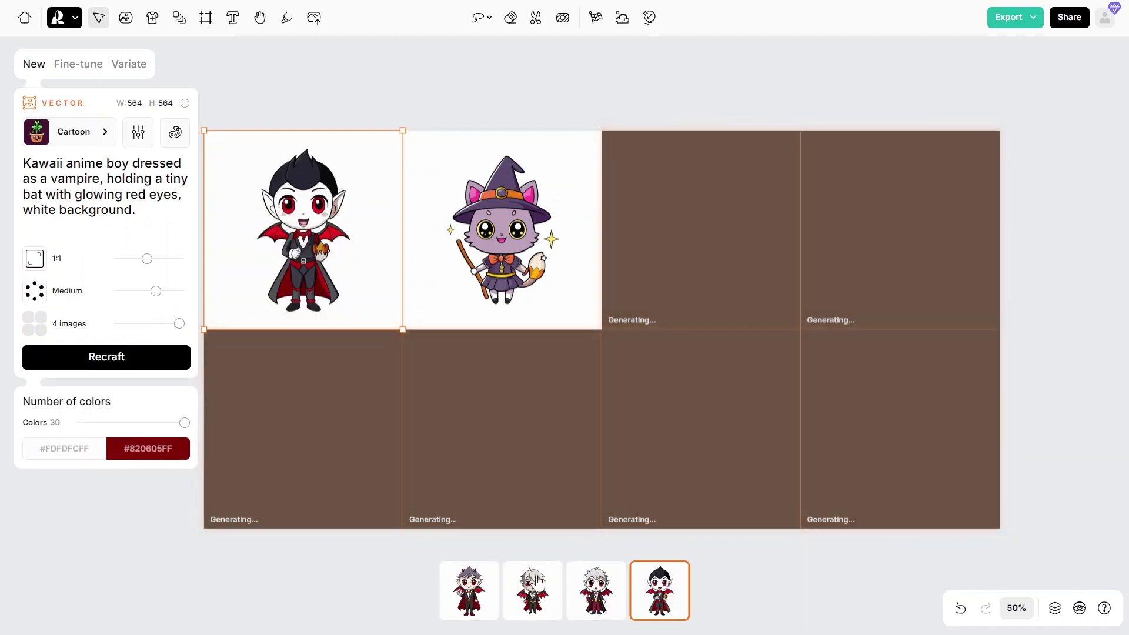
left_click(481, 585)
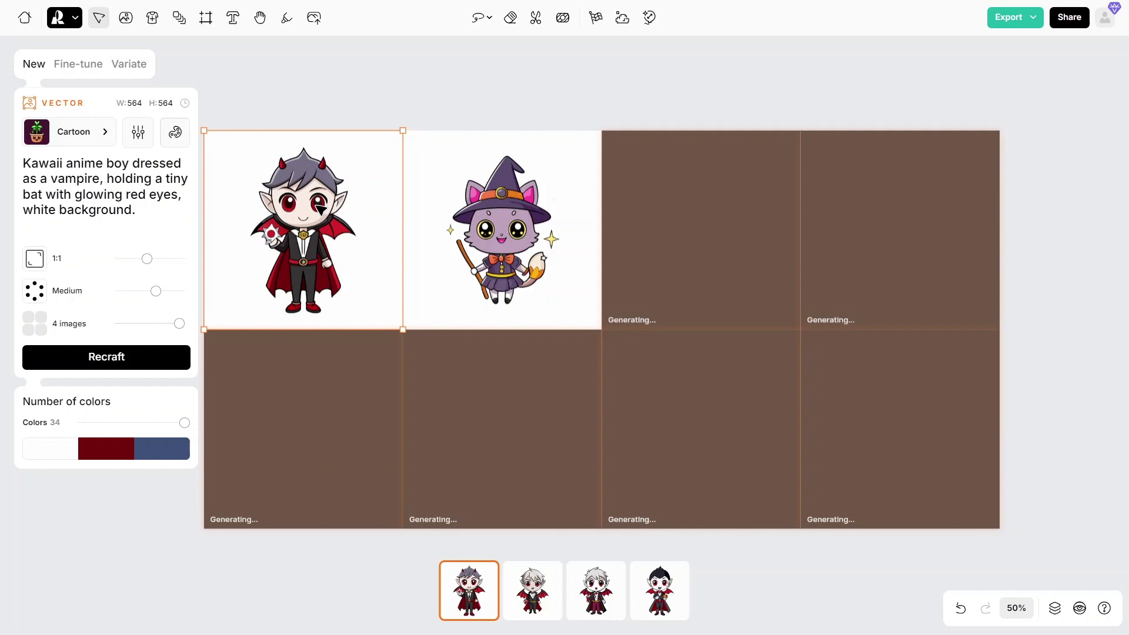
Copy the vampire boy image, place the copy on the empty canvas above the grid and remove its background.
right_click(339, 187)
left_click(390, 318)
scroll(391, 318, "down", 6)
scroll(431, 285, "up", 10)
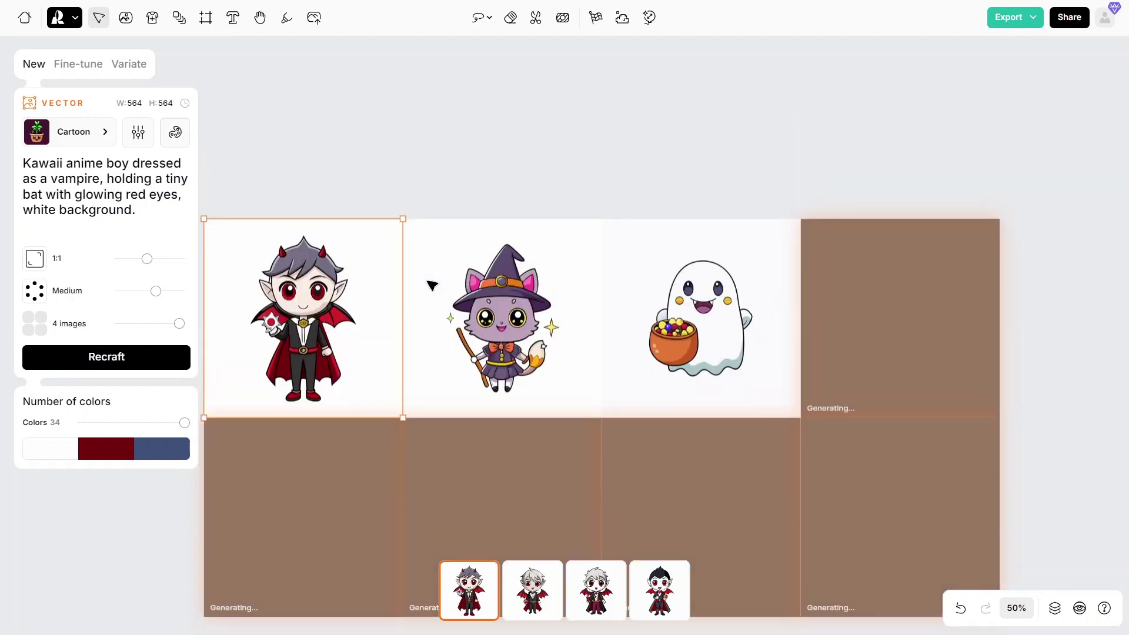
right_click(445, 197)
left_click(467, 213)
left_click_drag(514, 206, 452, 91)
left_click(535, 20)
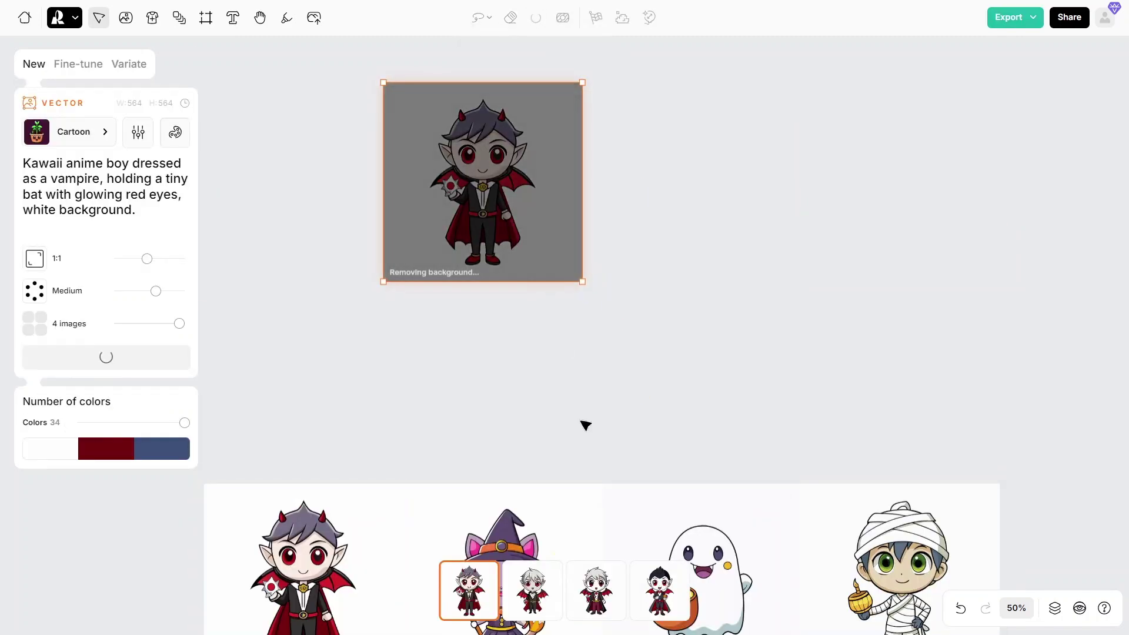
Compare the witch cat variations and choose the fourth one, the dark grey cat with a star on its hat.
scroll(583, 424, "down", 3)
left_click(519, 324)
left_click(533, 590)
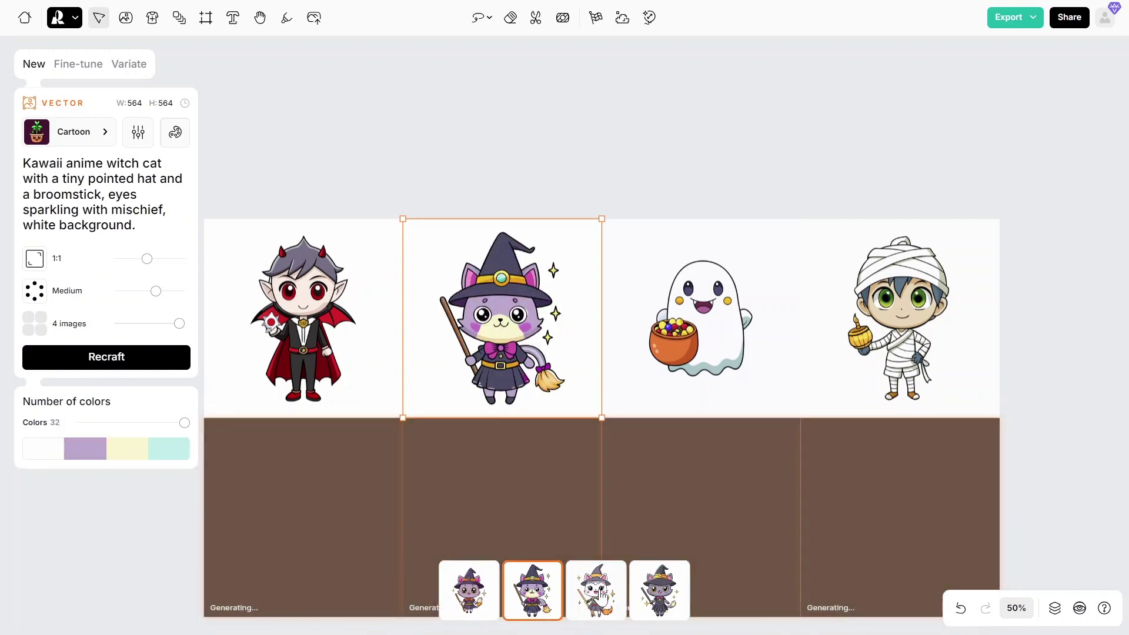
left_click(596, 590)
left_click(652, 588)
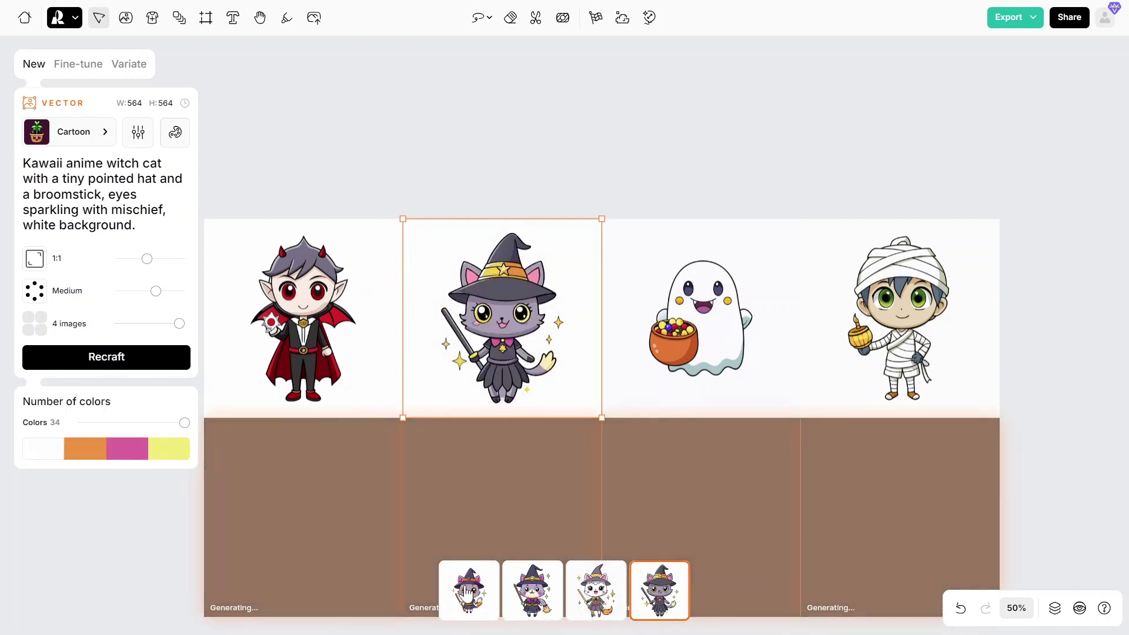
left_click(469, 589)
left_click(552, 596)
left_click(596, 589)
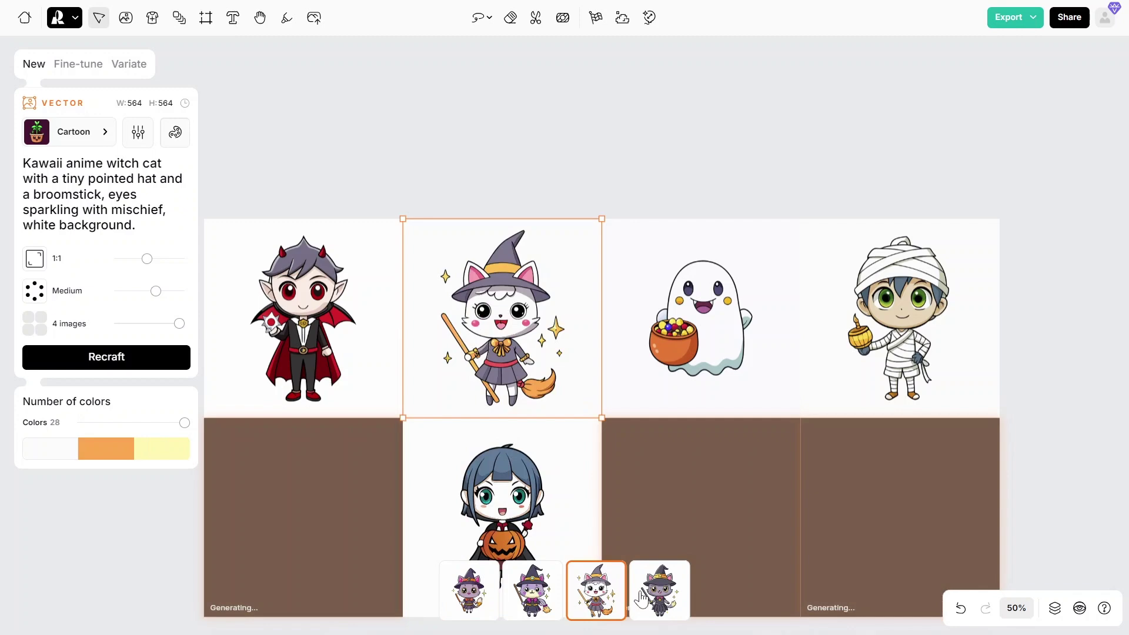
left_click(658, 590)
Place a copy of the witch cat beside the vampire boy cut-out and remove the copy's background.
right_click(496, 298)
left_click(521, 312)
scroll(522, 313, "up", 3)
right_click(692, 146)
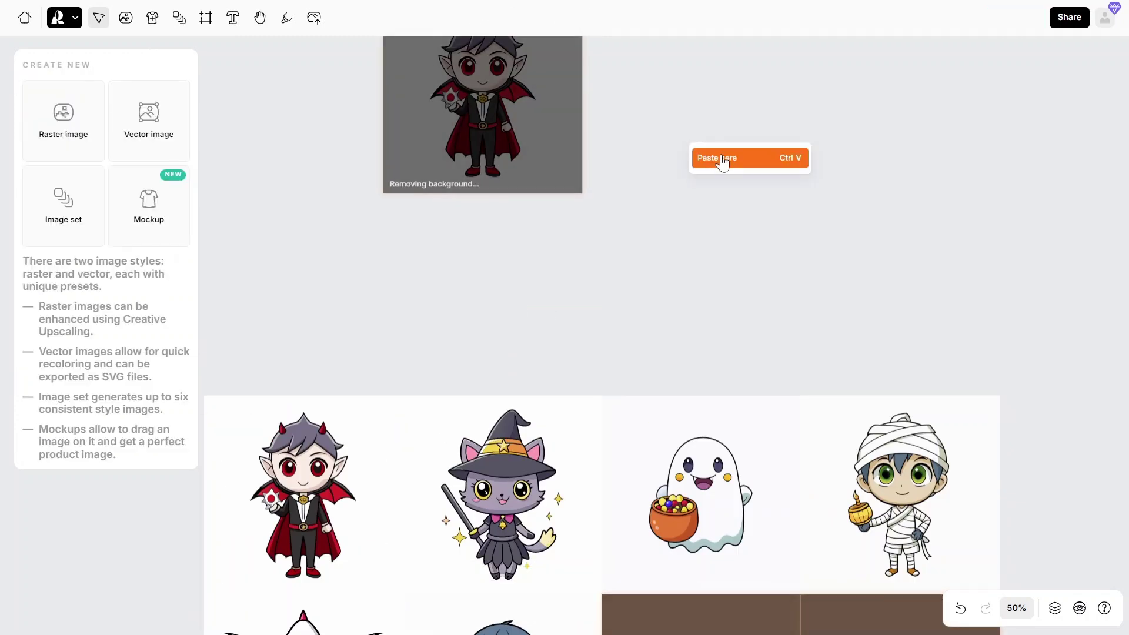
left_click(722, 162)
left_click_drag(707, 174, 654, 105)
left_click(535, 17)
Compare the ghost variations and choose the fourth one, holding a jack-o'-lantern bucket full of candy.
scroll(650, 362, "down", 3)
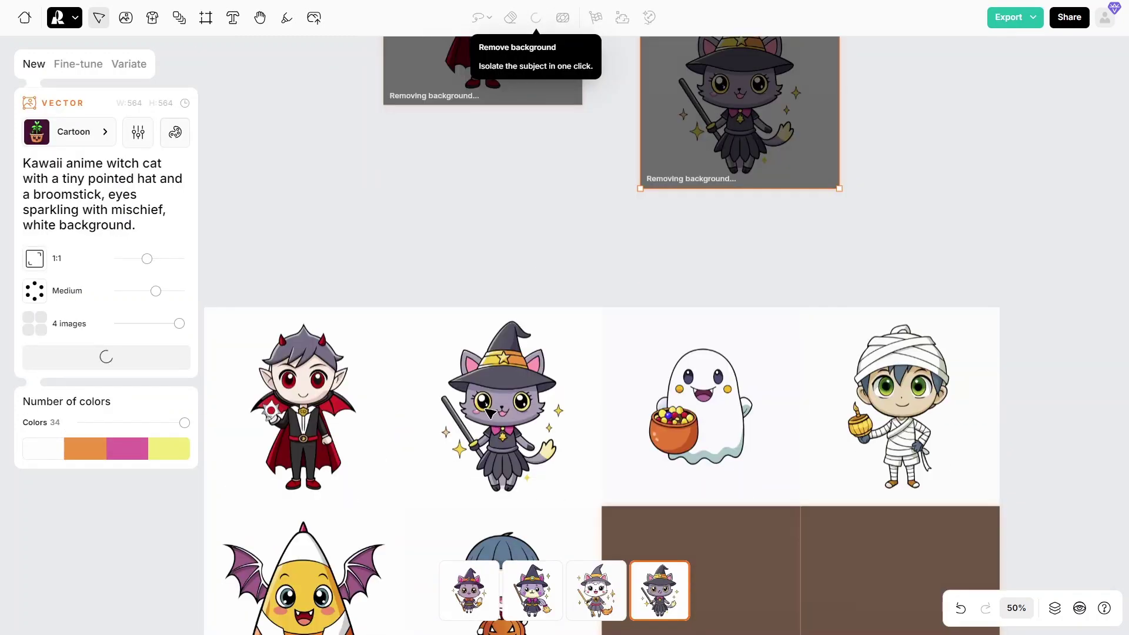
left_click(668, 340)
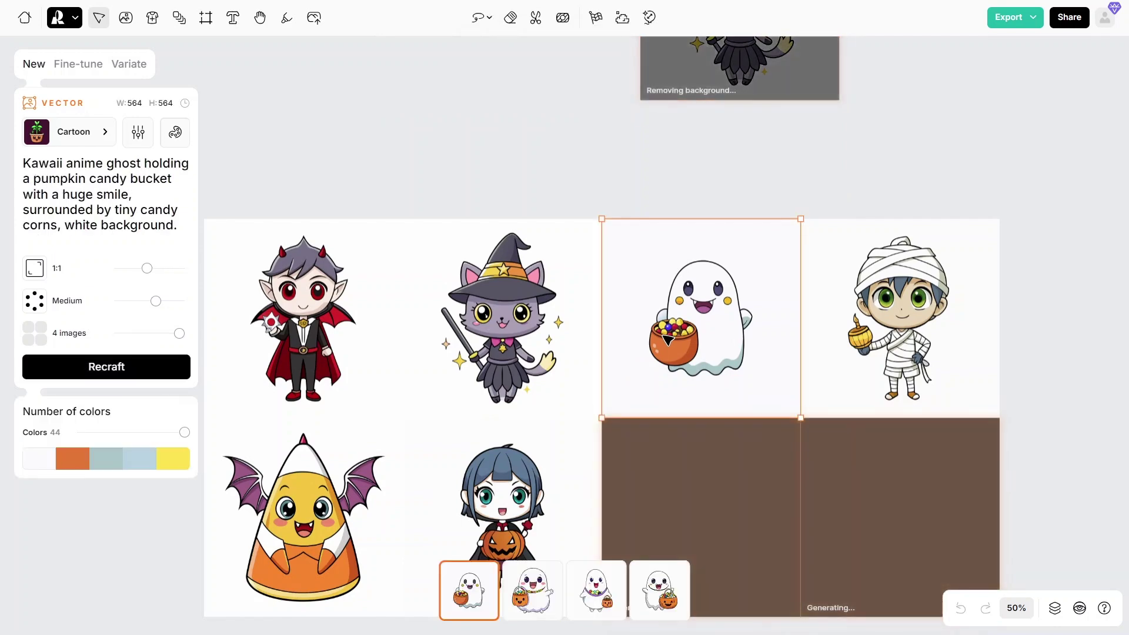
left_click(542, 597)
left_click(593, 597)
left_click(658, 592)
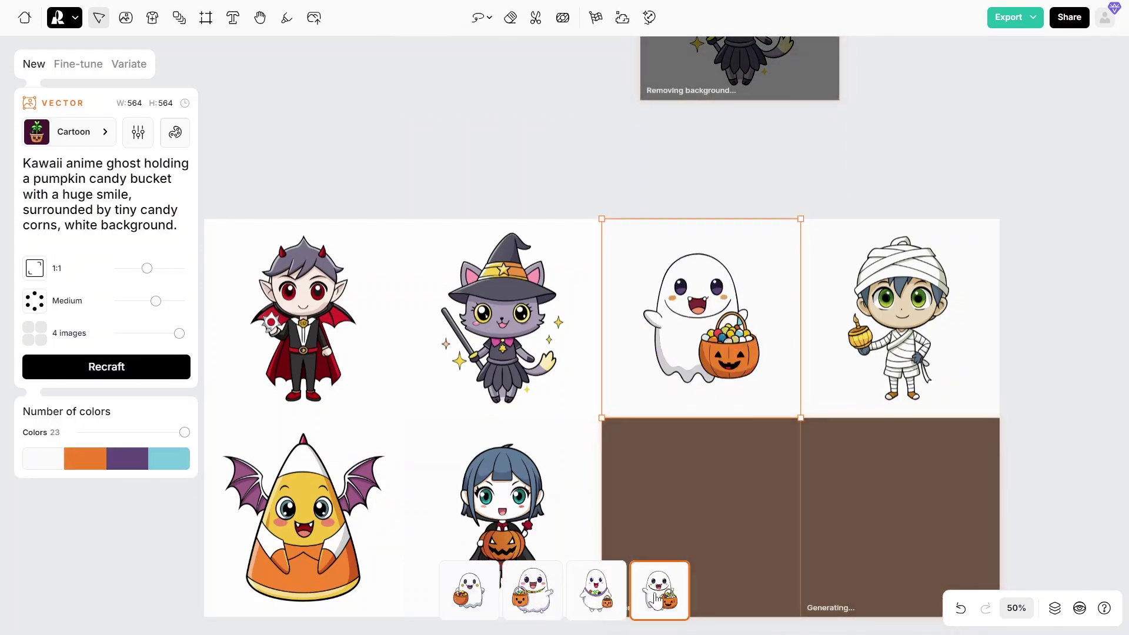
Place a copy of the ghost directly above the witch cat copy and remove its background.
right_click(694, 298)
left_click(705, 308)
scroll(742, 229, "up", 5)
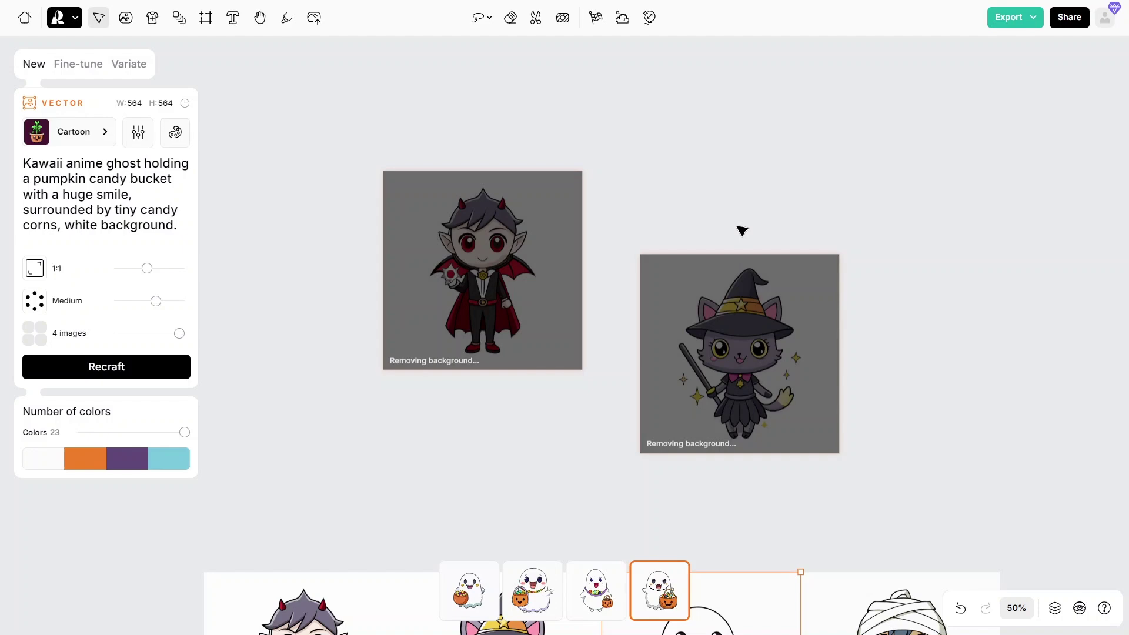
right_click(721, 133)
left_click(736, 145)
left_click_drag(768, 225, 691, 135)
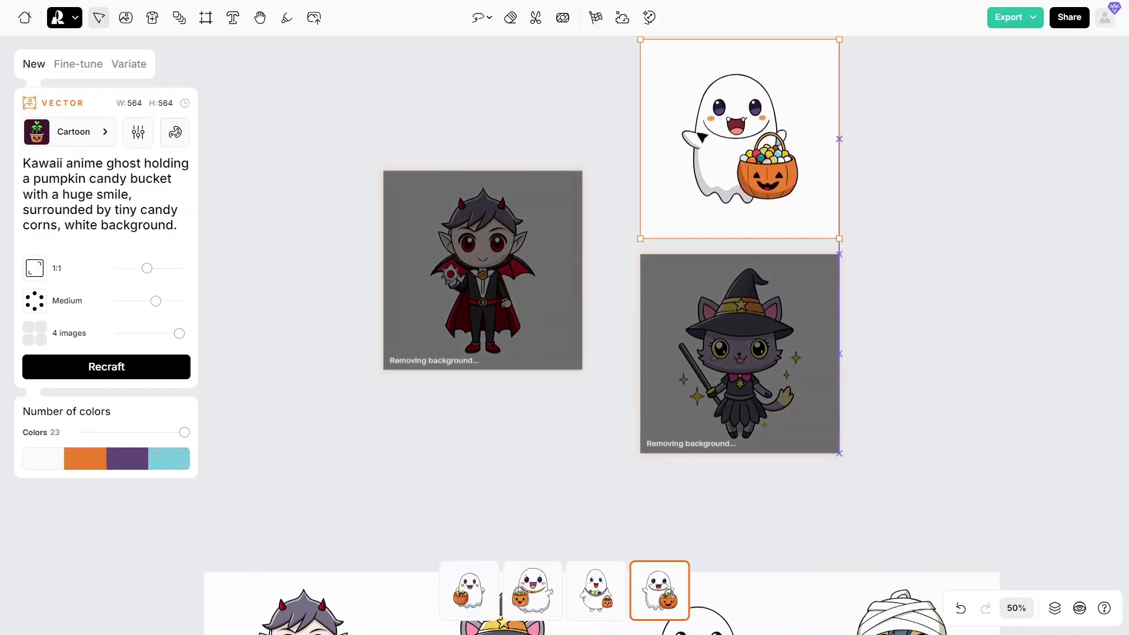
left_click(535, 17)
Compare the mummy boy variations and choose the third one, with green eyes and orange cheek marks.
scroll(615, 474, "down", 3)
scroll(615, 474, "down", 10)
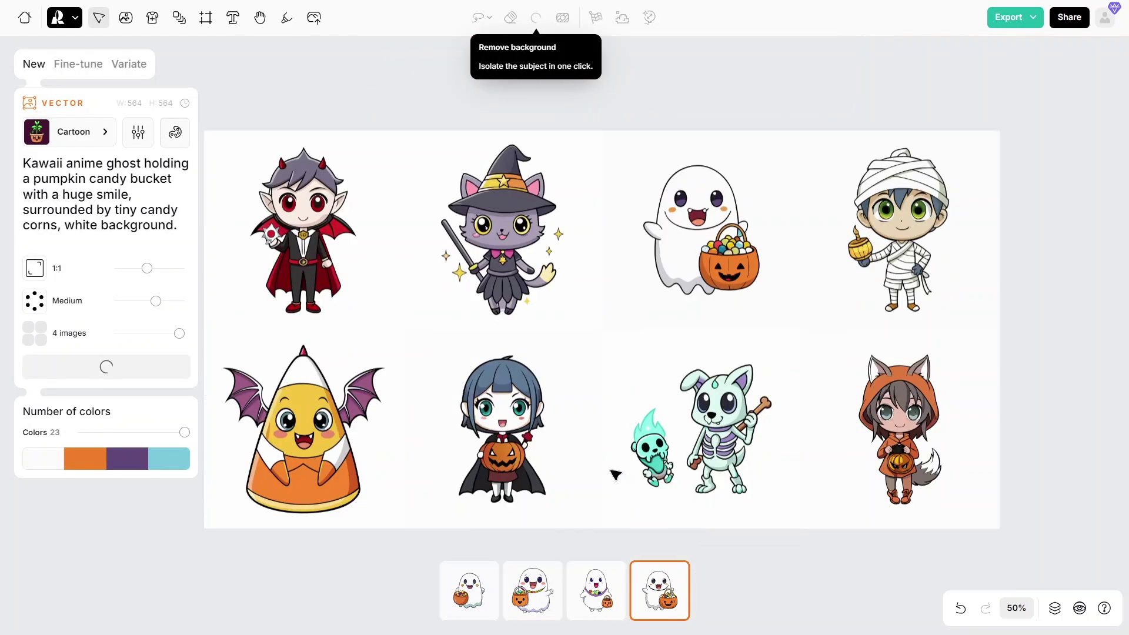
left_click(890, 221)
left_click(531, 593)
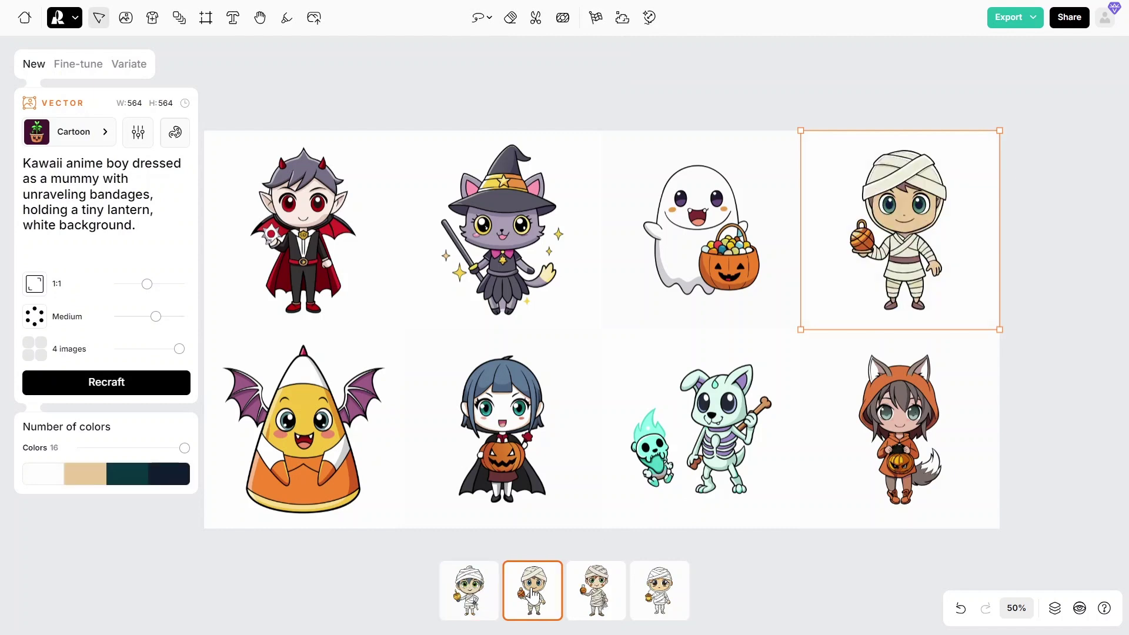
left_click(600, 601)
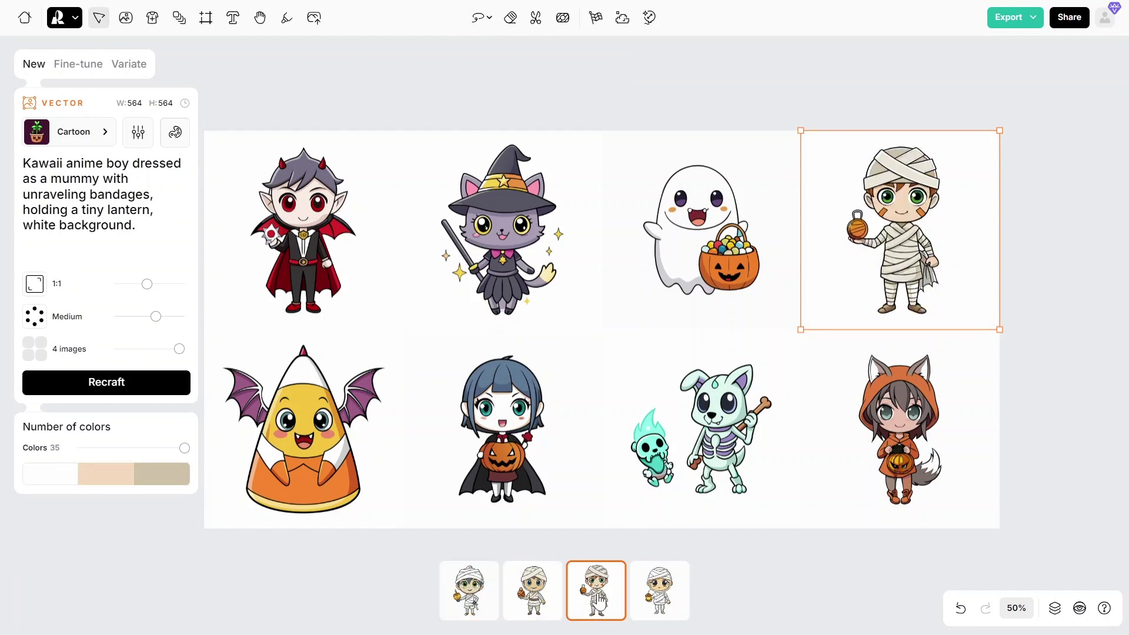
left_click(648, 599)
left_click(595, 600)
Place a copy of the mummy boy above the vampire boy cut-out and remove the copy's background.
right_click(867, 223)
left_click(917, 436)
scroll(647, 386, "up", 5)
scroll(647, 385, "up", 5)
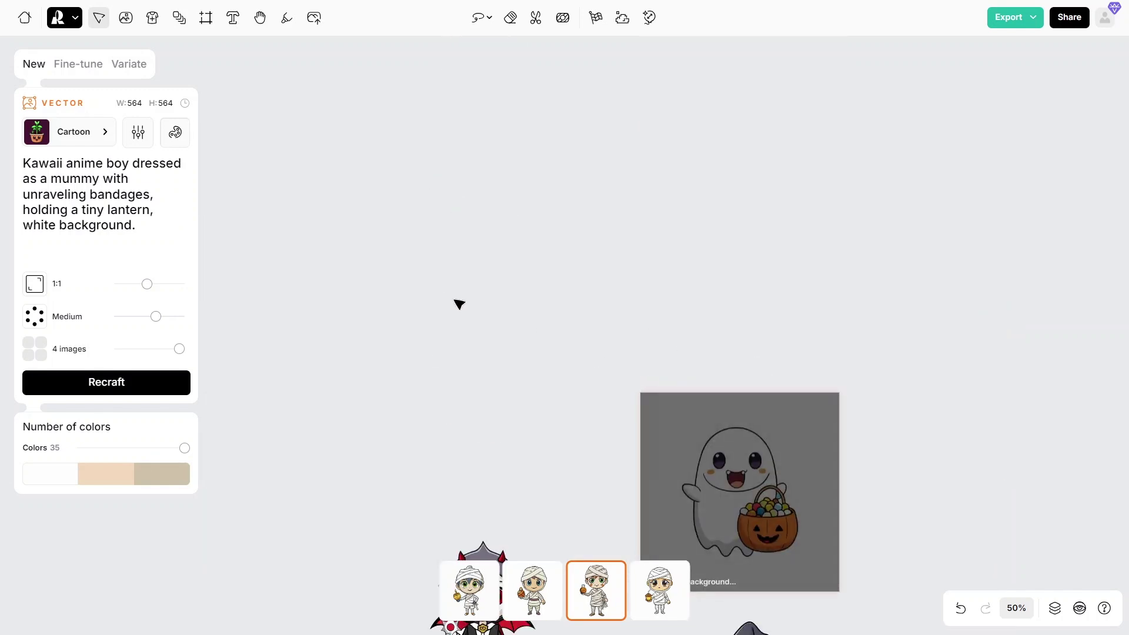
right_click(425, 315)
left_click(438, 328)
left_click(535, 17)
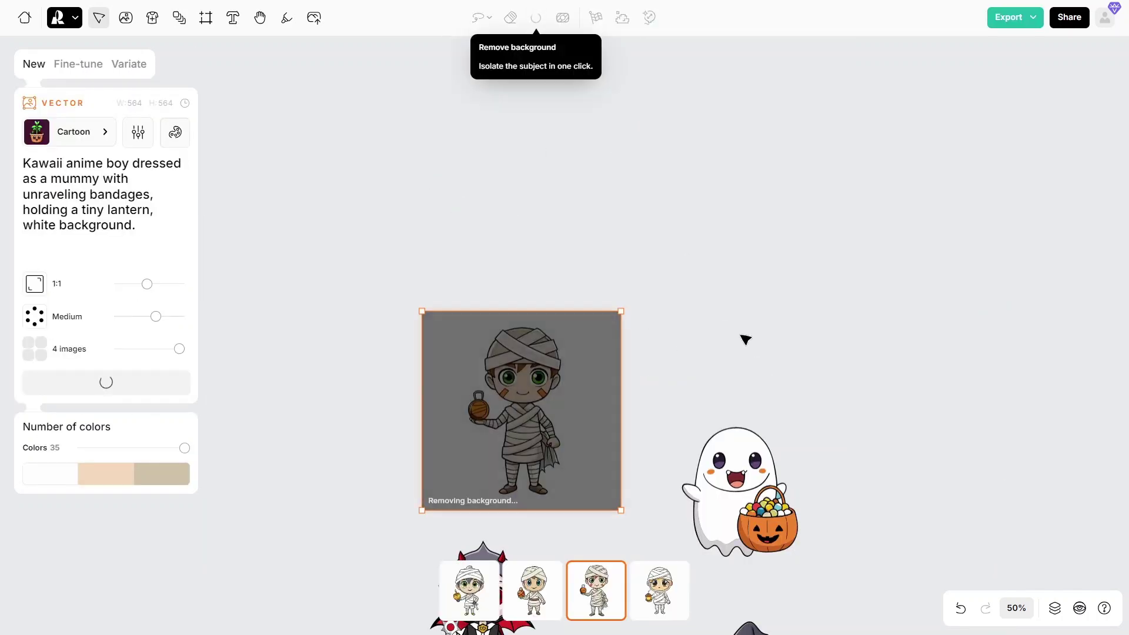
Compare the candy corn character variations and choose the fourth one, with widely spread bat wings.
scroll(743, 335, "down", 10)
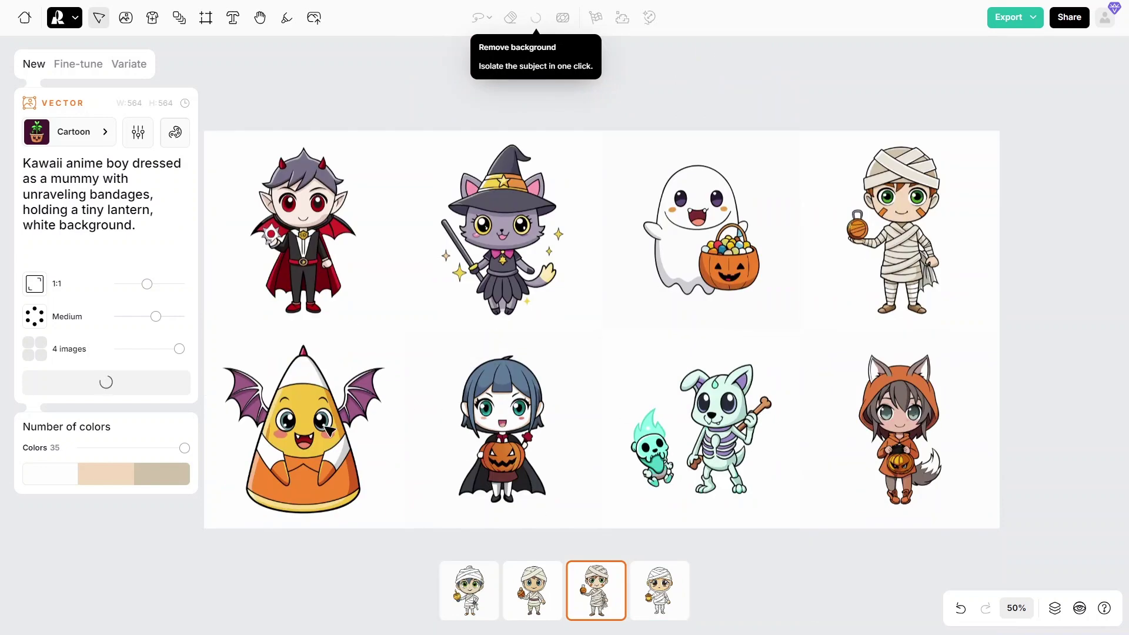
left_click(327, 431)
left_click(532, 591)
left_click(593, 591)
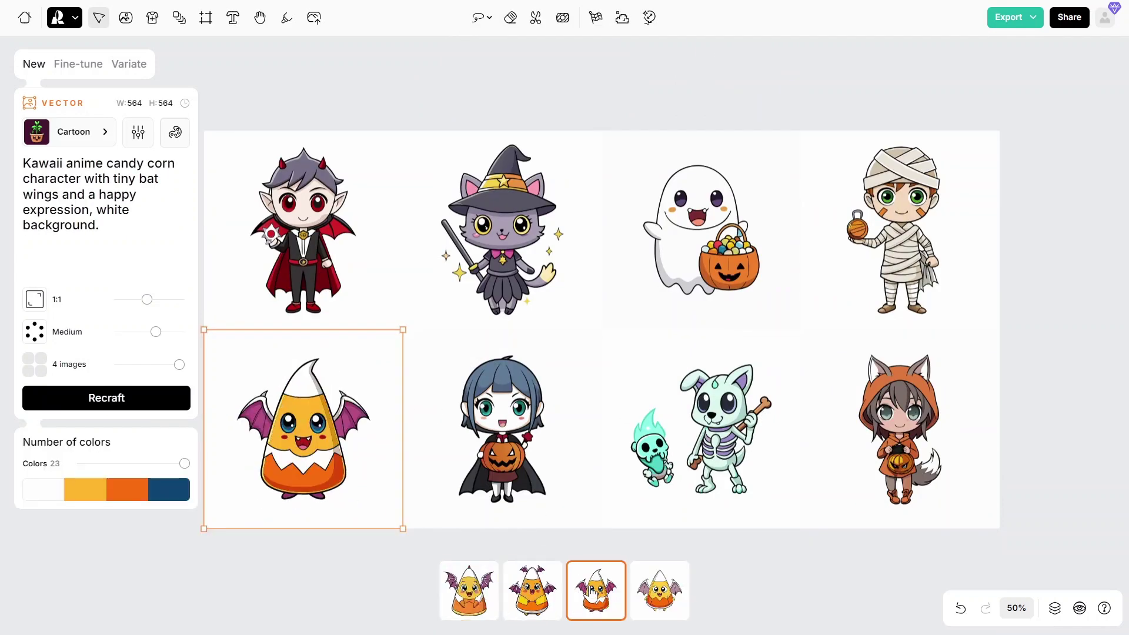
left_click(661, 601)
Compare the vampire girl variations and choose the second one, with green hair and red horns.
left_click(510, 438)
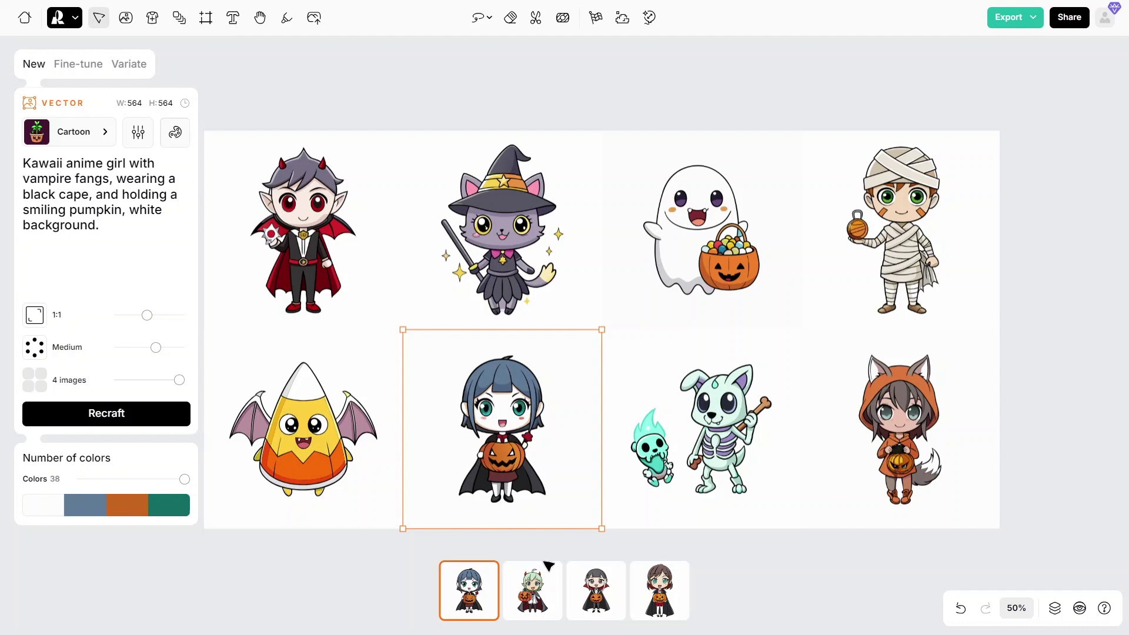
left_click(533, 596)
left_click(598, 592)
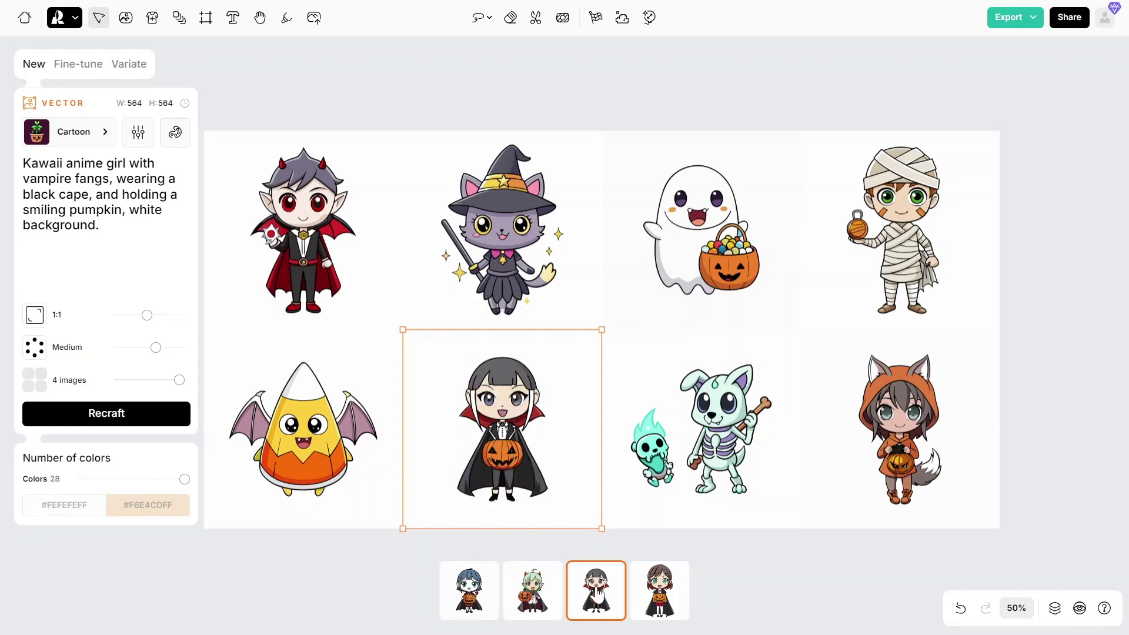
left_click(647, 595)
left_click(466, 595)
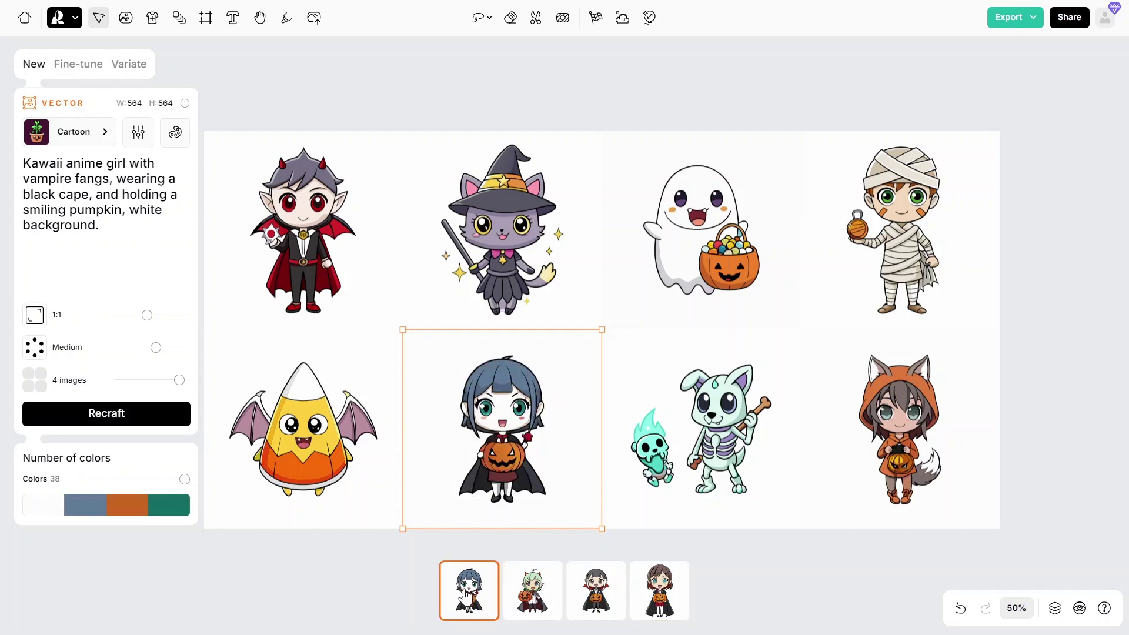
left_click(520, 584)
Place a copy of the green-haired vampire girl just above the grid, below the other cut-outs, and remove its background.
right_click(533, 403)
left_click(547, 378)
scroll(562, 393, "up", 5)
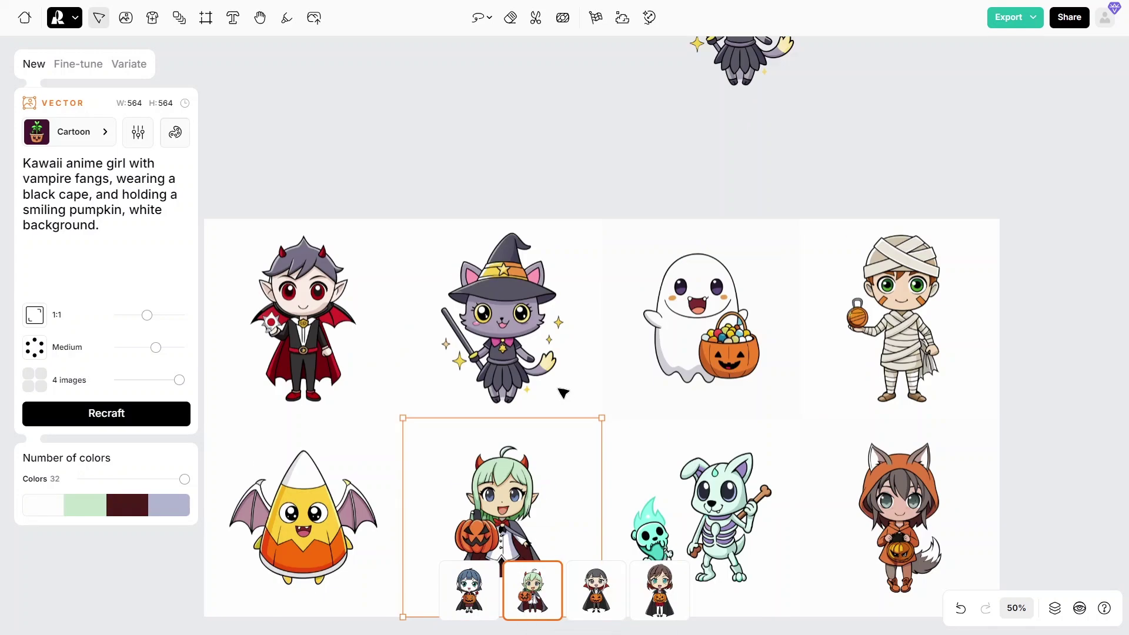
right_click(591, 268)
left_click(591, 268)
left_click_drag(623, 316, 543, 254)
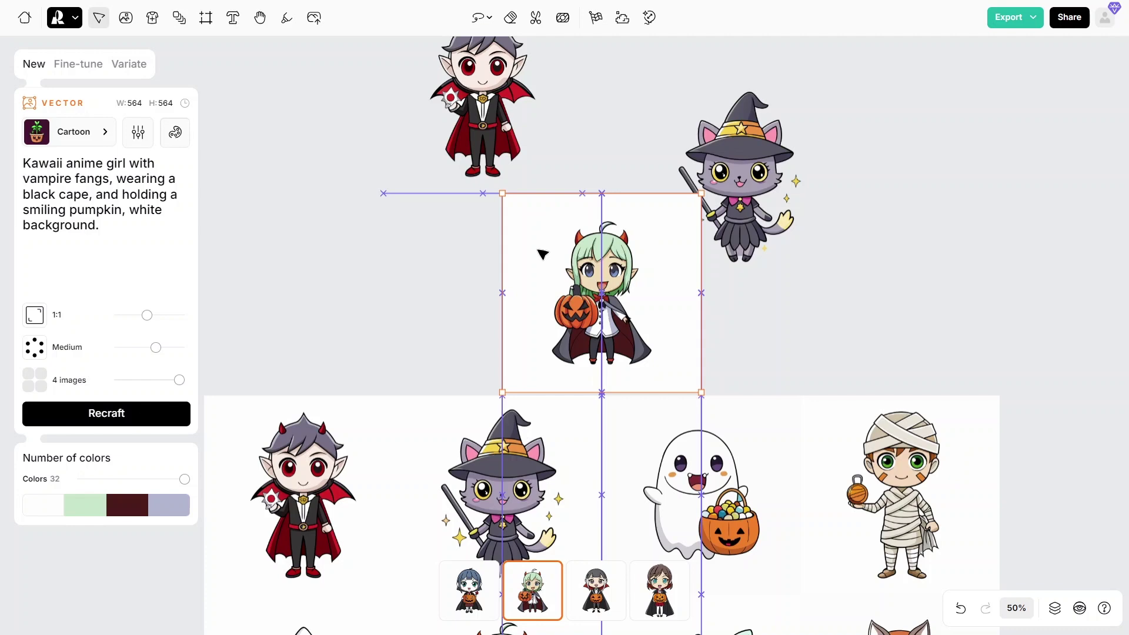
left_click(535, 18)
Compare the skeleton dog variations and choose the third one, the white dog holding a glowing turquoise skull.
scroll(701, 530, "down", 8)
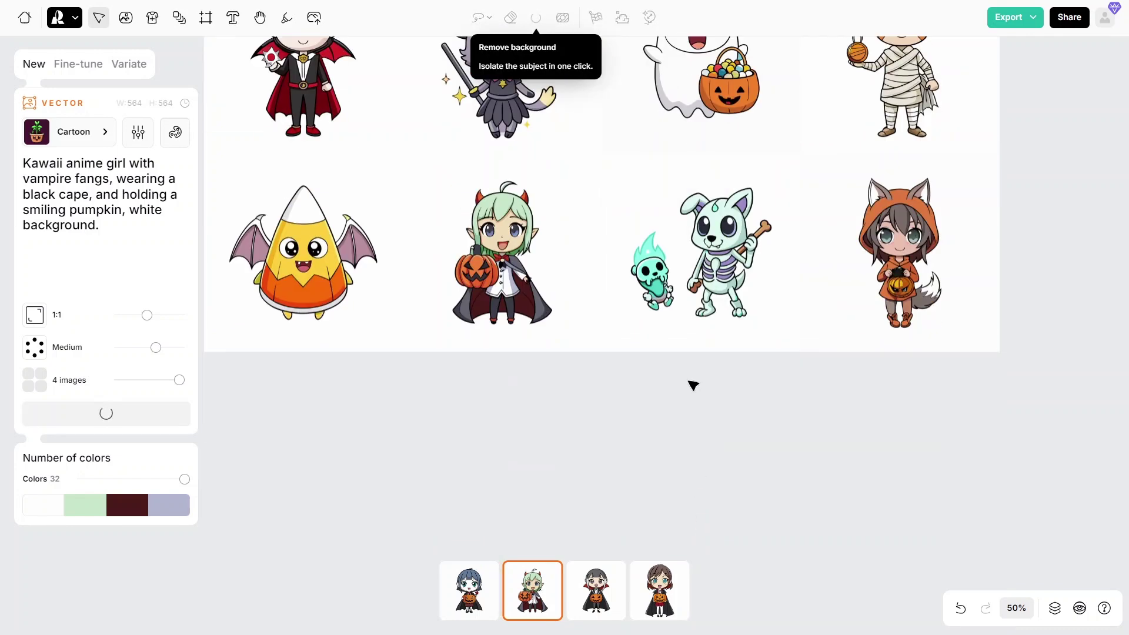
left_click(701, 268)
left_click(542, 595)
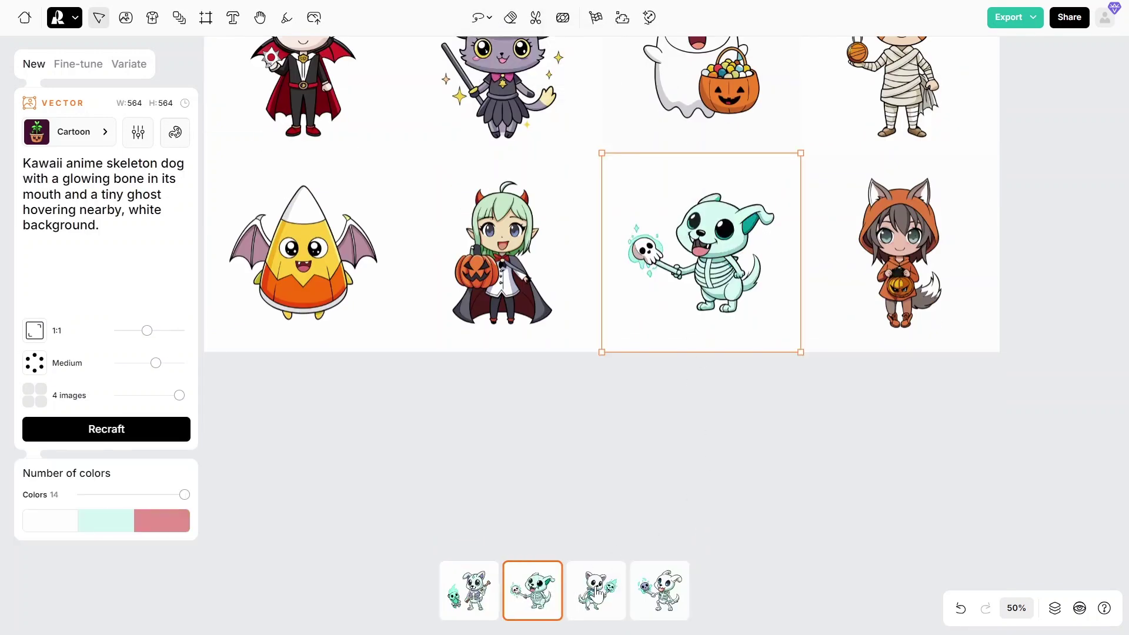
left_click(598, 592)
left_click(662, 592)
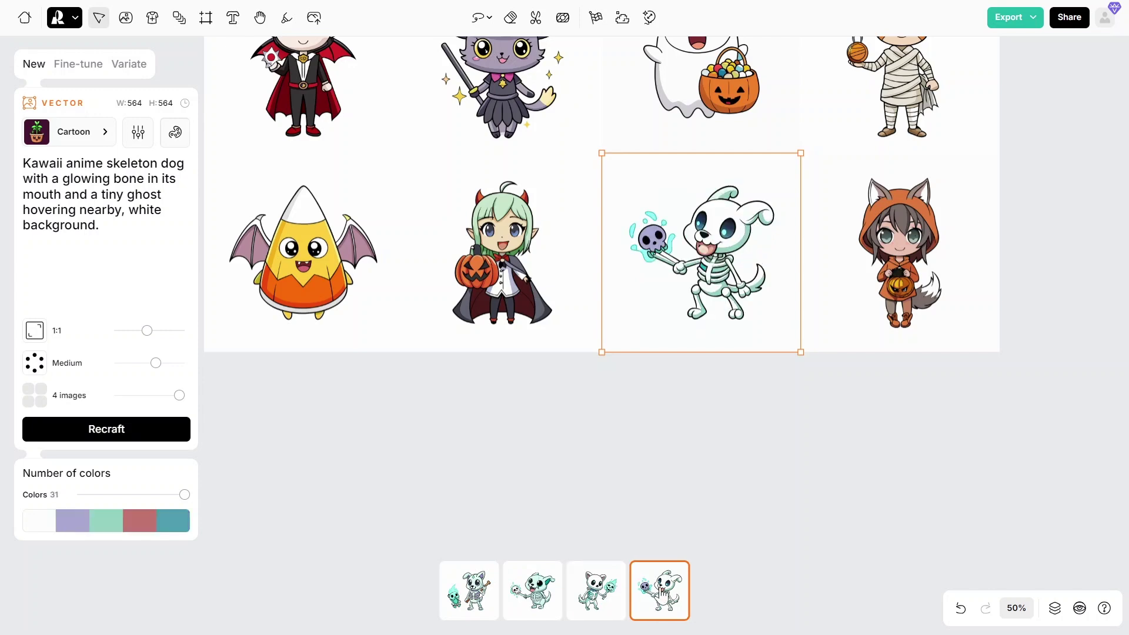
left_click(607, 599)
Place a copy of the skeleton dog to the right of the ghost cut-out and remove its background.
right_click(695, 253)
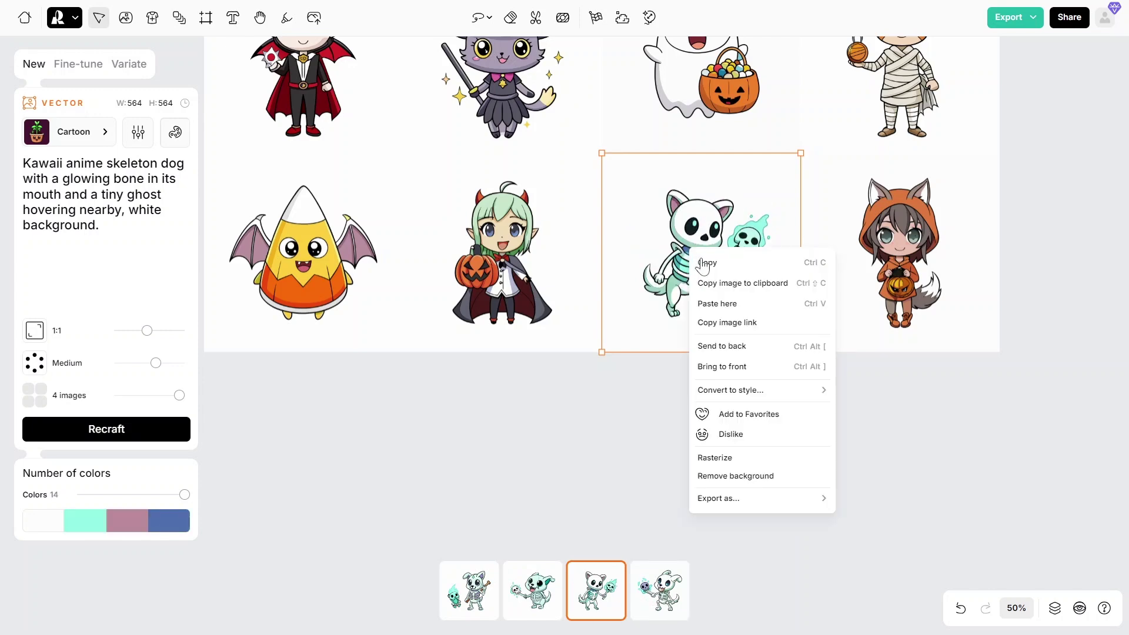
left_click(733, 327)
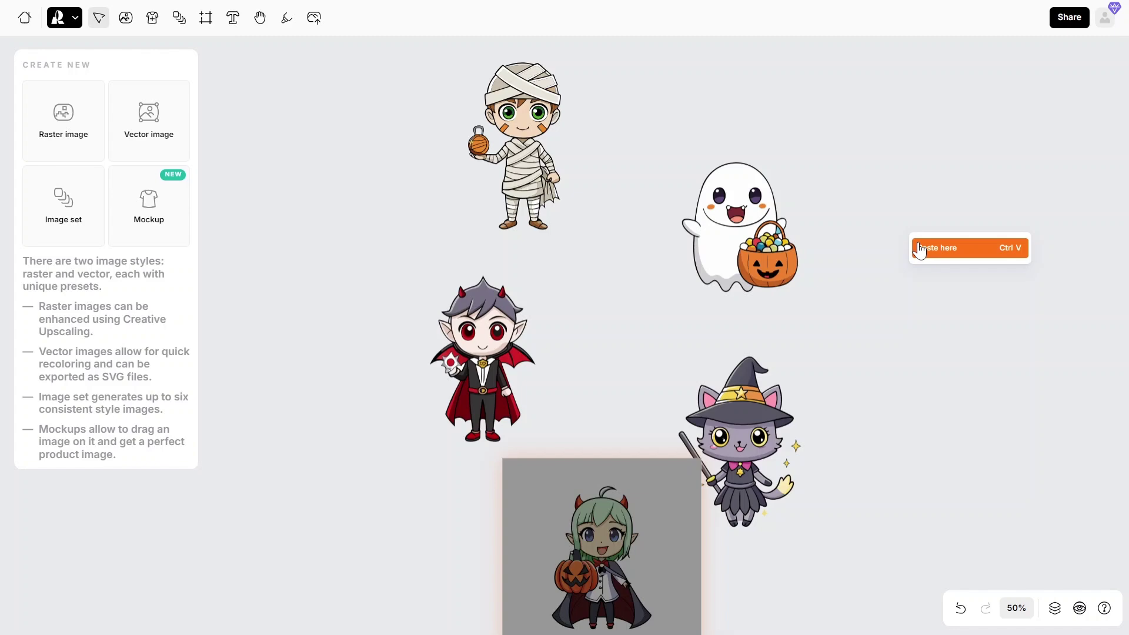
left_click(539, 20)
scroll(676, 406, "down", 3)
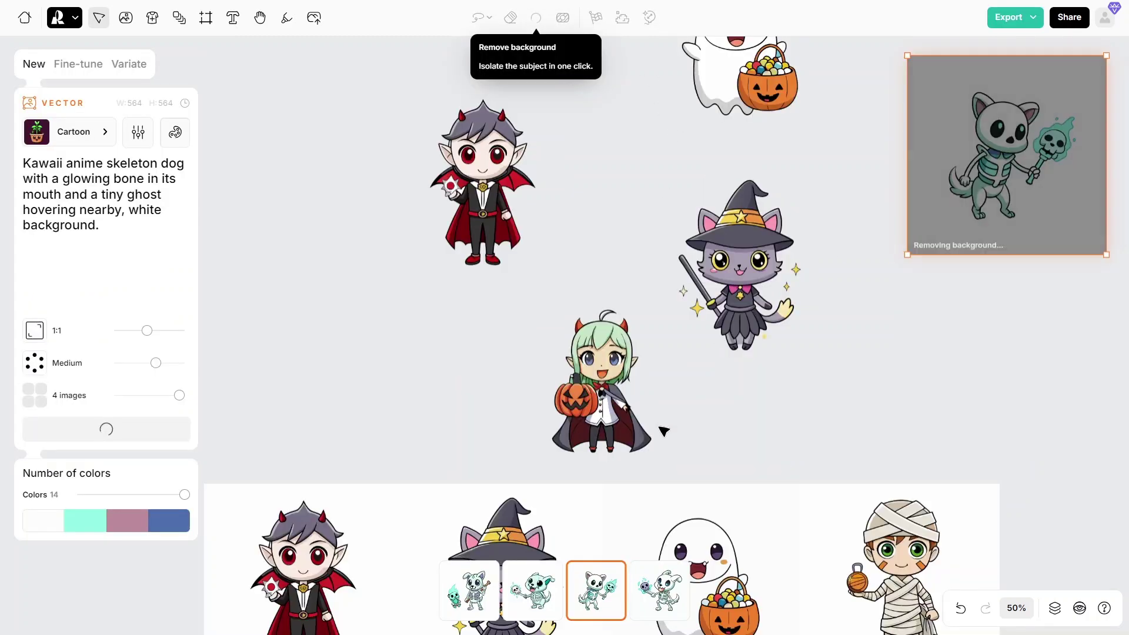
Gather the green-haired vampire girl, witch cat and mummy boy cut-outs closer around the vampire boy.
left_click_drag(597, 403, 379, 144)
left_click_drag(734, 265, 636, 182)
scroll(763, 366, "up", 3)
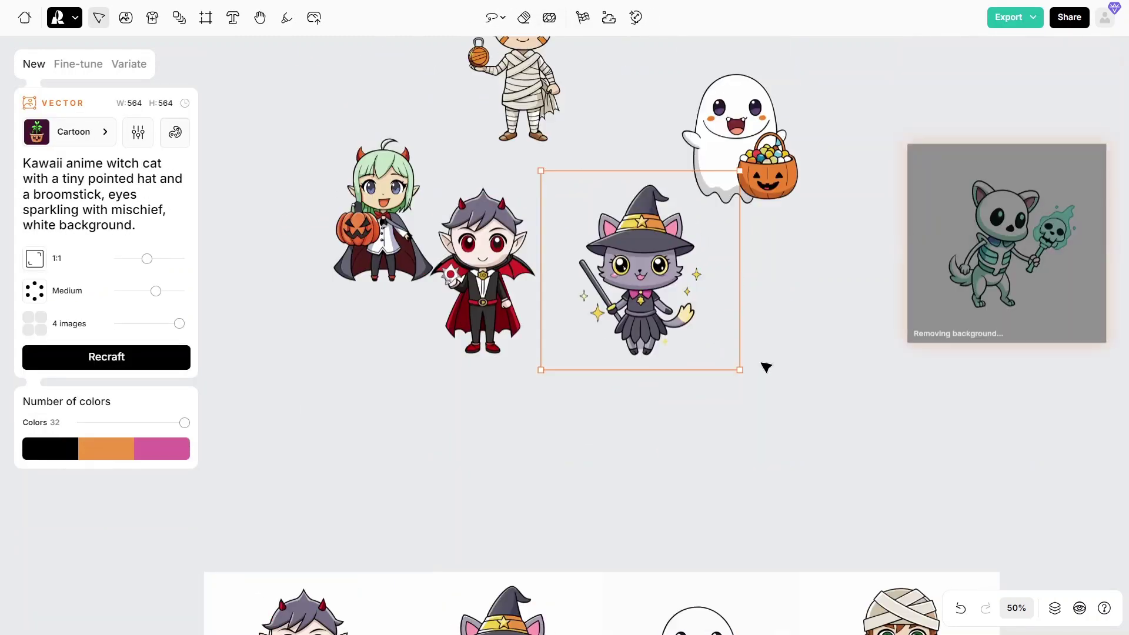
scroll(695, 347, "up", 2)
left_click_drag(580, 245, 541, 197)
left_click(703, 136)
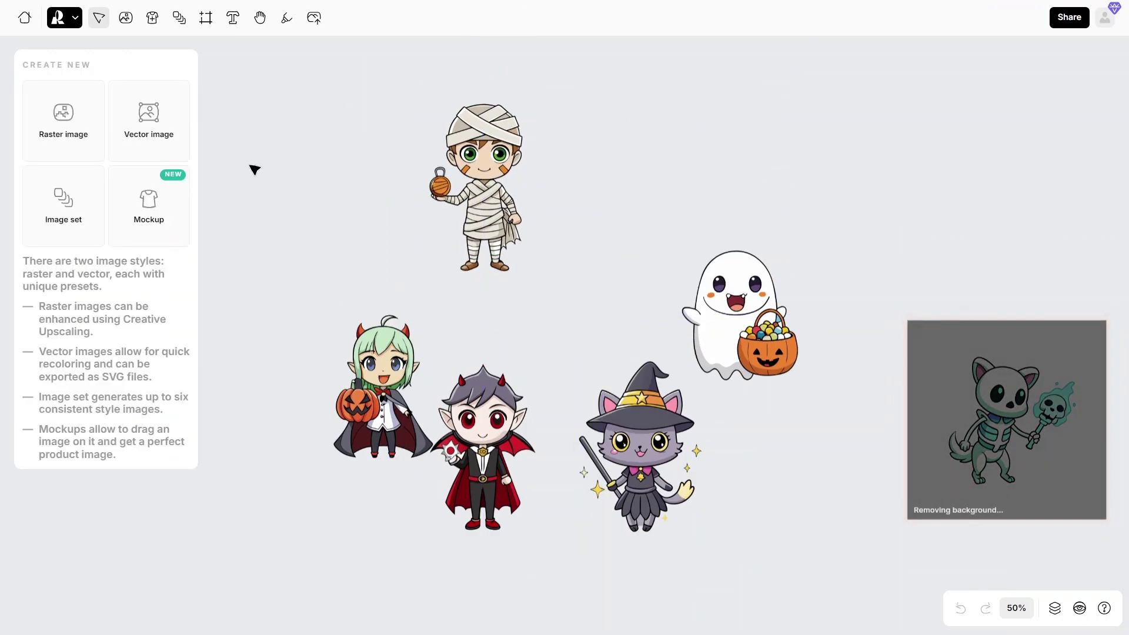
Add a 1:1 vector image frame of 1024 × 1024 over the characters and send it to the back.
left_click(154, 142)
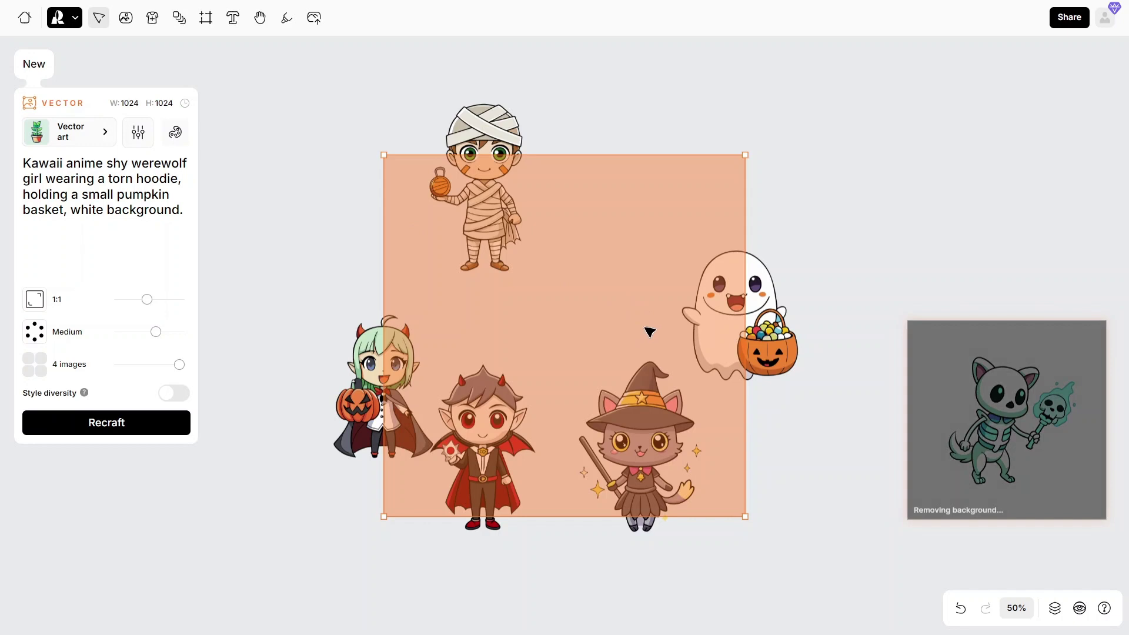
left_click_drag(647, 328, 595, 335)
right_click(626, 236)
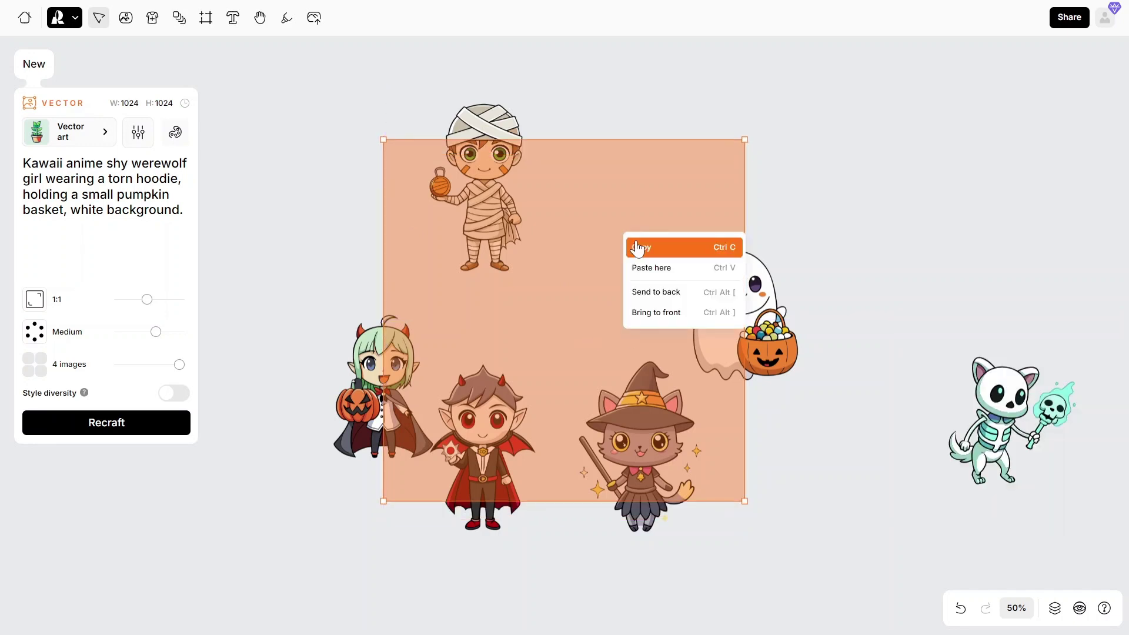
left_click(654, 292)
left_click(868, 202)
Shrink the mummy boy and green-haired girl into the square's upper-left and lower-left corners, moving the vampire boy out of the square.
left_click_drag(491, 208, 495, 263)
left_click_drag(582, 339, 538, 293)
left_click_drag(388, 394, 469, 323)
left_click_drag(485, 452, 703, 553)
left_click_drag(468, 329, 485, 415)
left_click_drag(582, 302, 545, 340)
Move the ghost outside the square and fit the skeleton dog and witch cat into its upper-right and lower-right corners.
left_click_drag(732, 323, 864, 284)
left_click_drag(999, 413, 641, 224)
left_click_drag(545, 339, 611, 294)
left_click_drag(697, 560, 820, 514)
left_click_drag(643, 459, 649, 412)
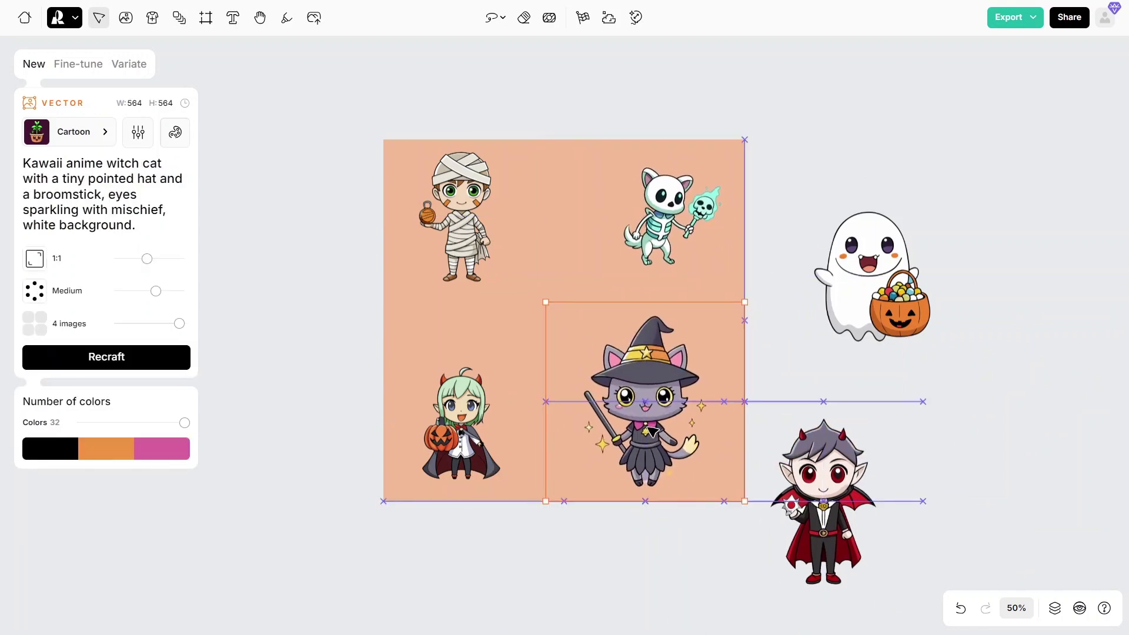
mouse_move(547, 344)
left_mouse_down()
mouse_move(598, 383)
mouse_move(549, 335)
left_mouse_up()
left_click(471, 418)
Shrink the vampire boy, centre it in the square and fine-tune the positions of the skeleton dog and witch cat.
left_click_drag(818, 497, 566, 323)
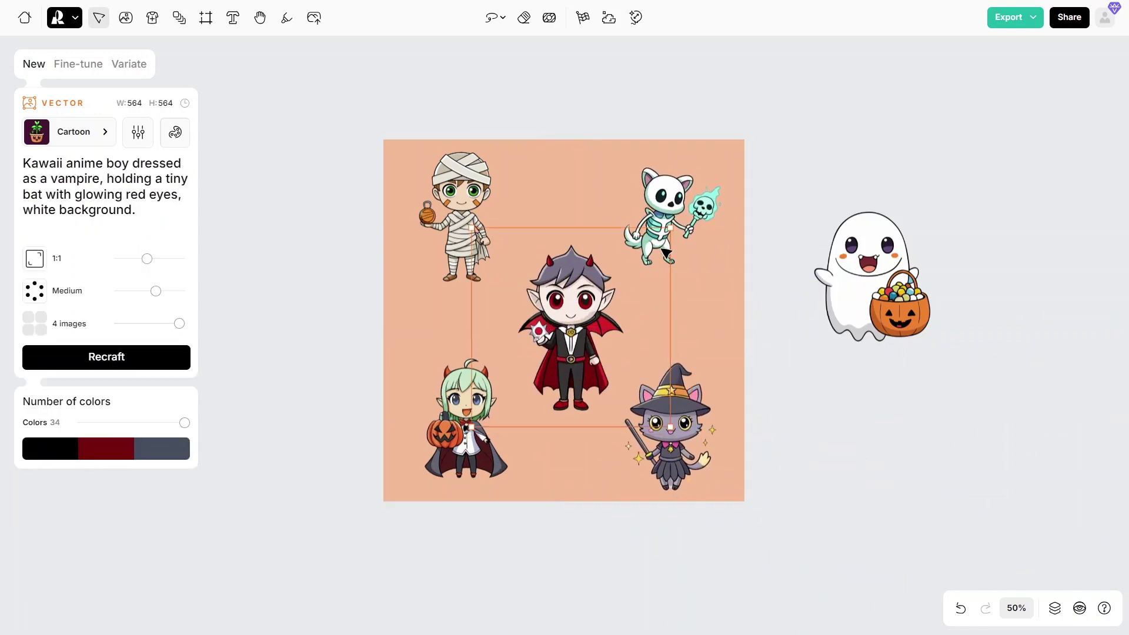
left_click(667, 206)
left_click(573, 329)
left_click_drag(673, 219, 676, 218)
left_click(579, 341)
left_click_drag(600, 370, 566, 320)
left_click_drag(670, 432, 667, 432)
left_click_drag(543, 300, 878, 474)
left_click_drag(972, 352, 924, 398)
left_click_drag(838, 470, 554, 316)
left_click_drag(685, 220, 681, 221)
left_click(691, 436)
left_click(461, 438)
left_click(869, 400)
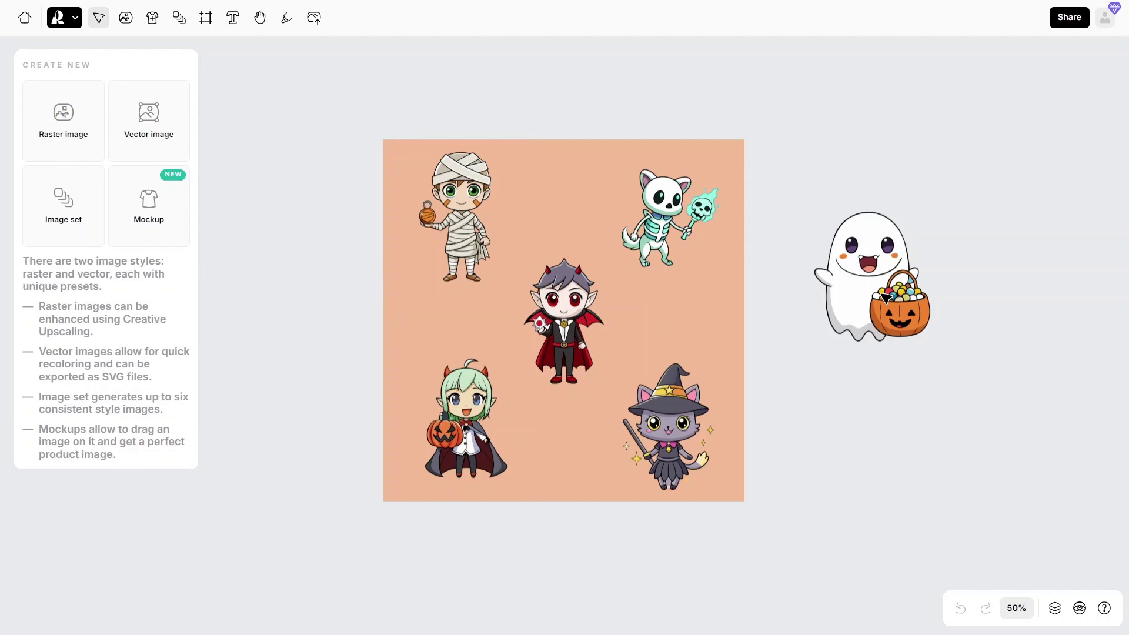
Delete the ghost beside the square and the orange square frame behind the characters.
left_click(882, 295)
key("Delete")
left_click(696, 306)
key("Delete")
Merge the five remaining characters into one image, export it as PNG and inspect the exported file.
key("ctrl+a")
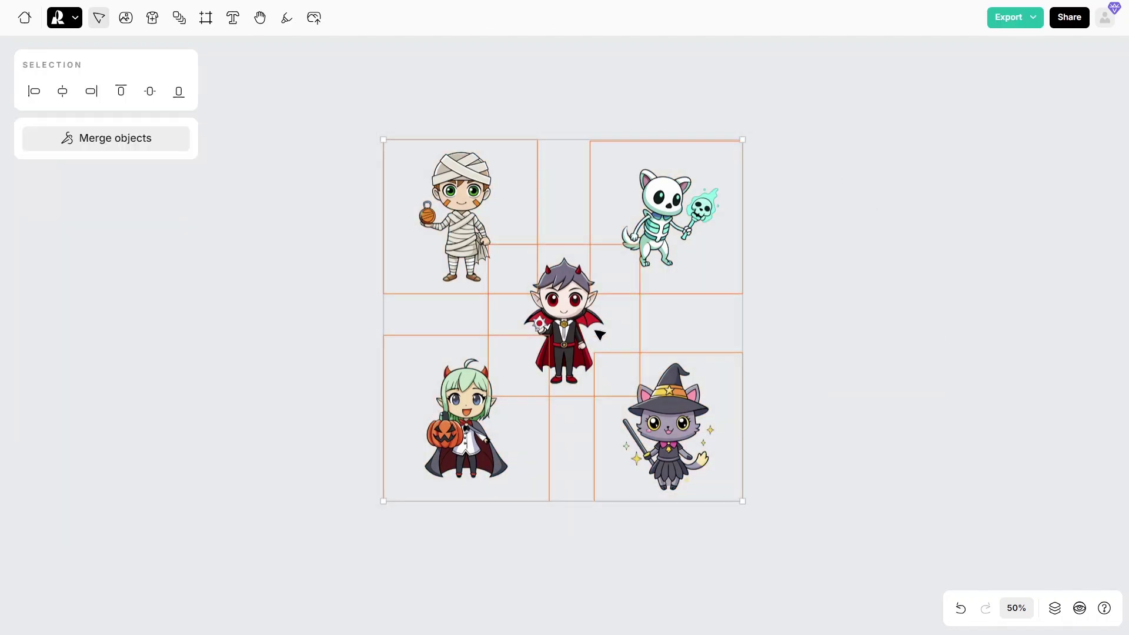
right_click(547, 279)
left_click(570, 315)
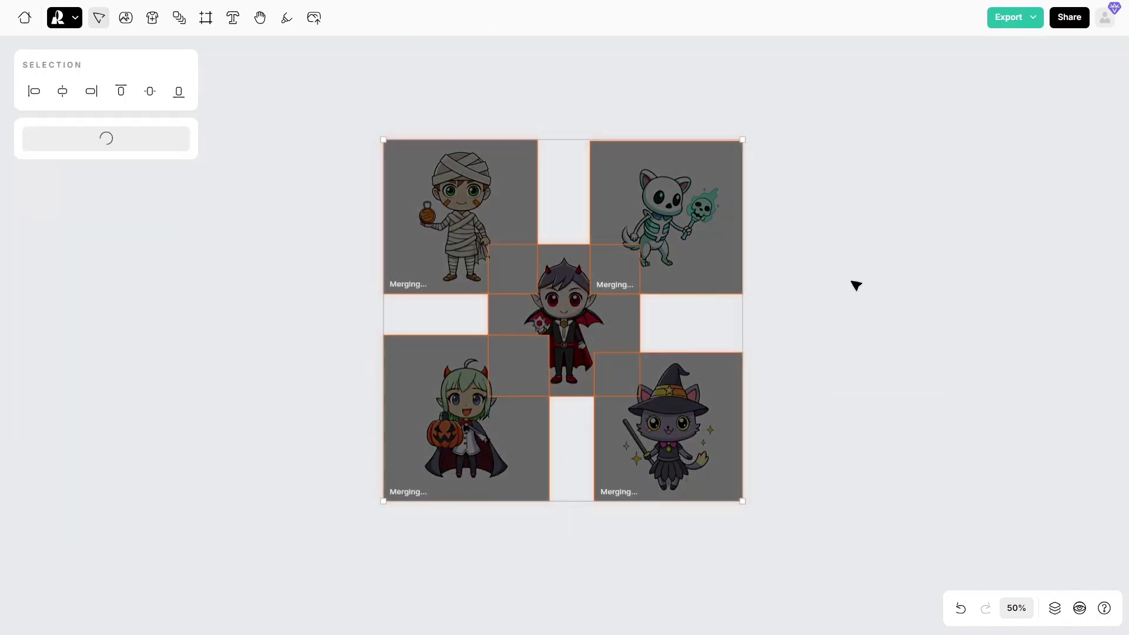
left_click(1011, 17)
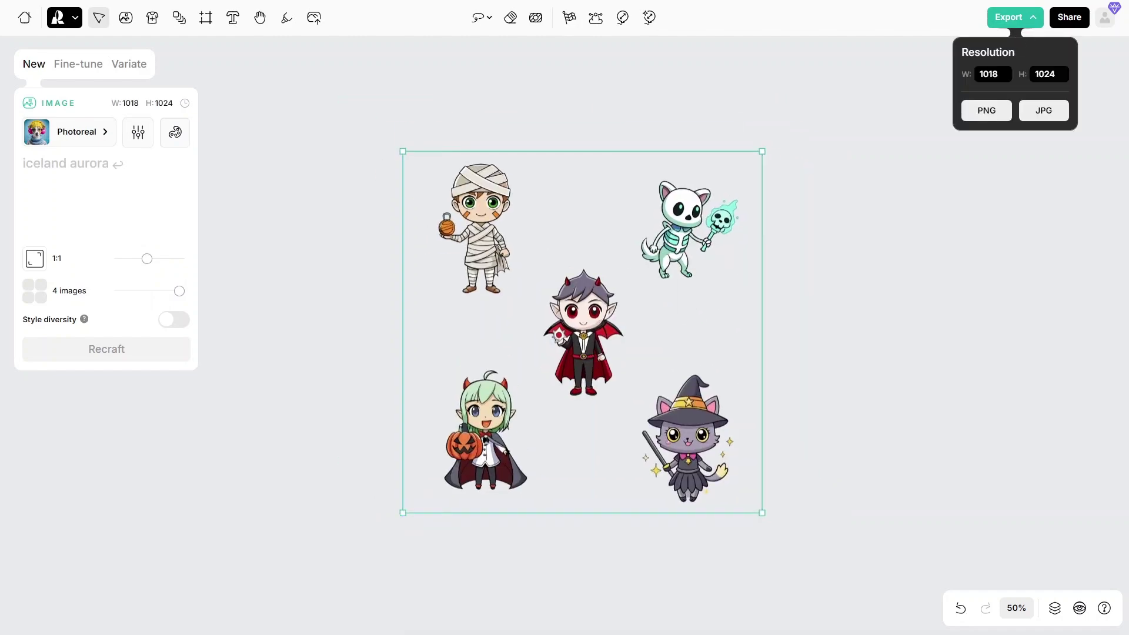
left_click(986, 111)
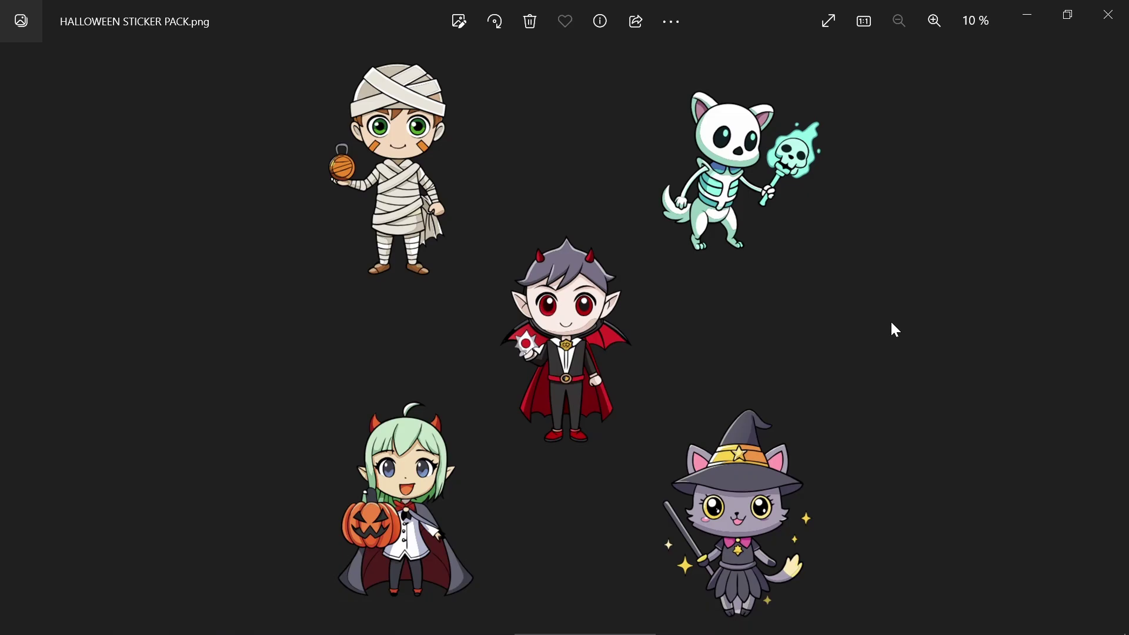
scroll(892, 327, "up", 3)
scroll(693, 374, "down", 10)
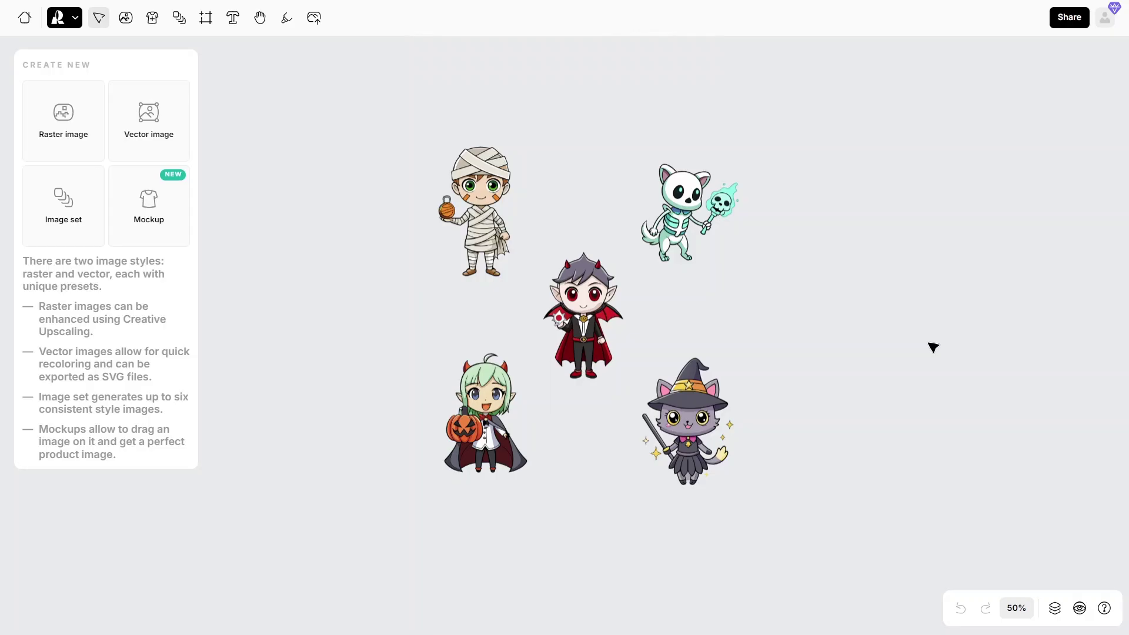
Vectorize the merged sticker image and enlarge it to about 2155 × 2167.
left_click(695, 325)
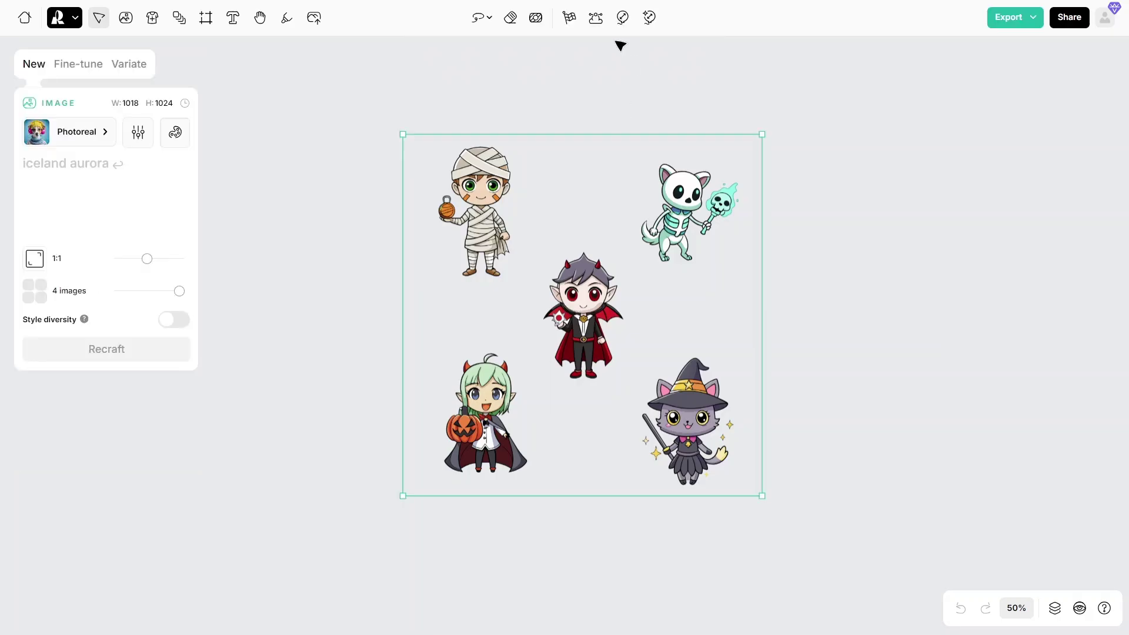
left_click(595, 19)
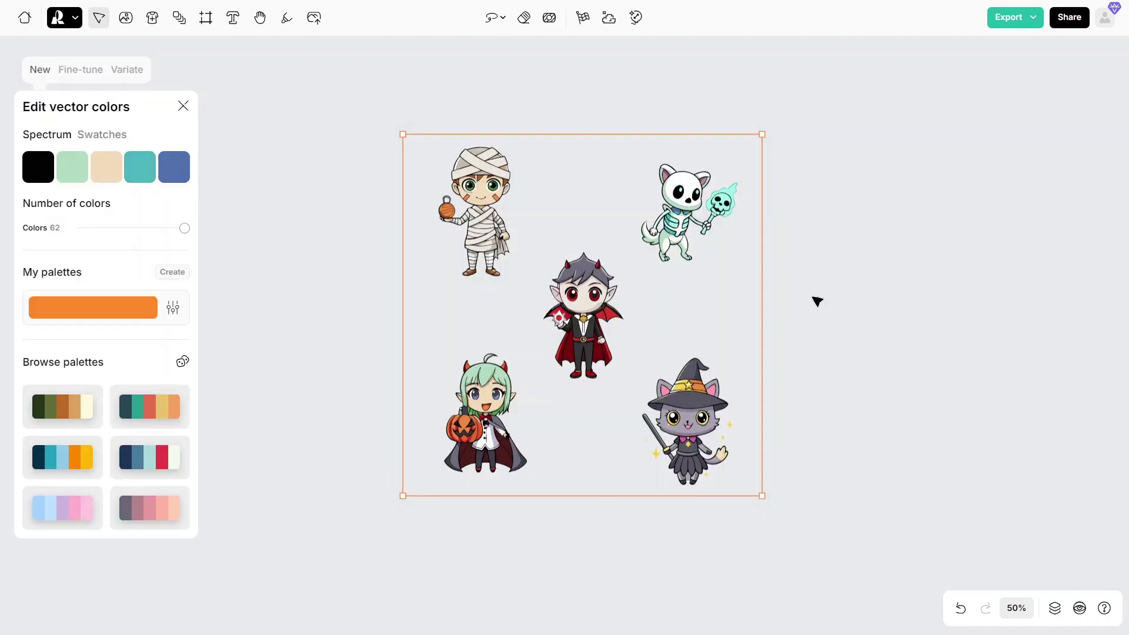
left_click_drag(650, 334, 615, 275)
left_click_drag(727, 438, 1128, 634)
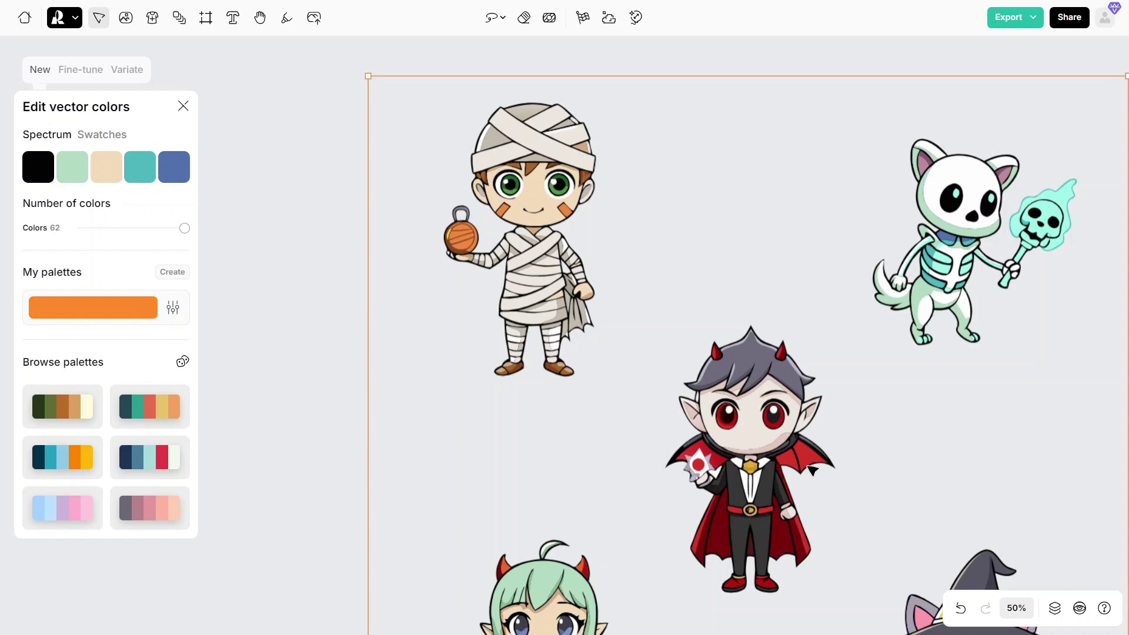
mouse_move(812, 470)
left_mouse_down()
mouse_move(733, 411)
mouse_move(703, 308)
mouse_move(683, 307)
left_mouse_up()
Erase the strip along the central vampire boy's chin with the erase tool and check the regenerated image.
left_click(523, 24)
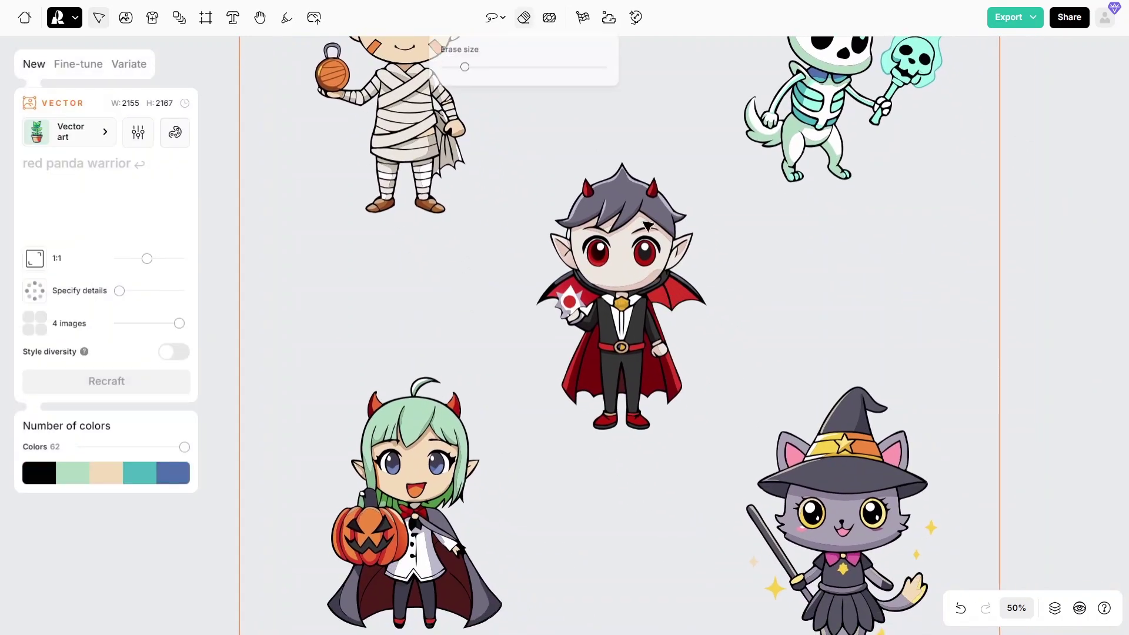
left_click_drag(656, 270, 636, 284)
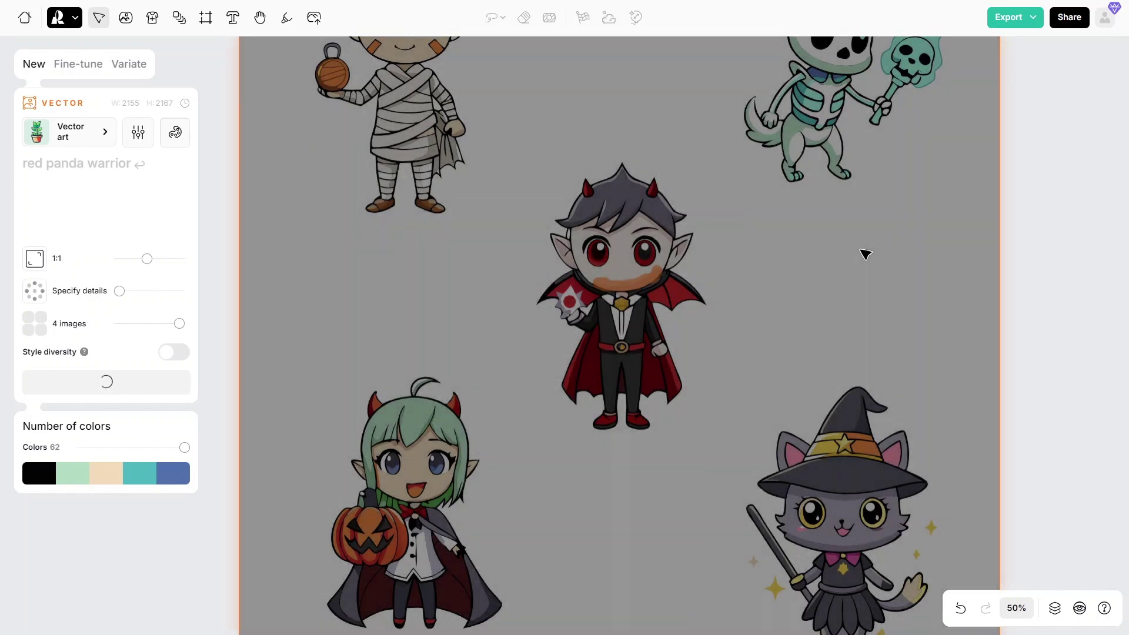
scroll(760, 302, "down", 2)
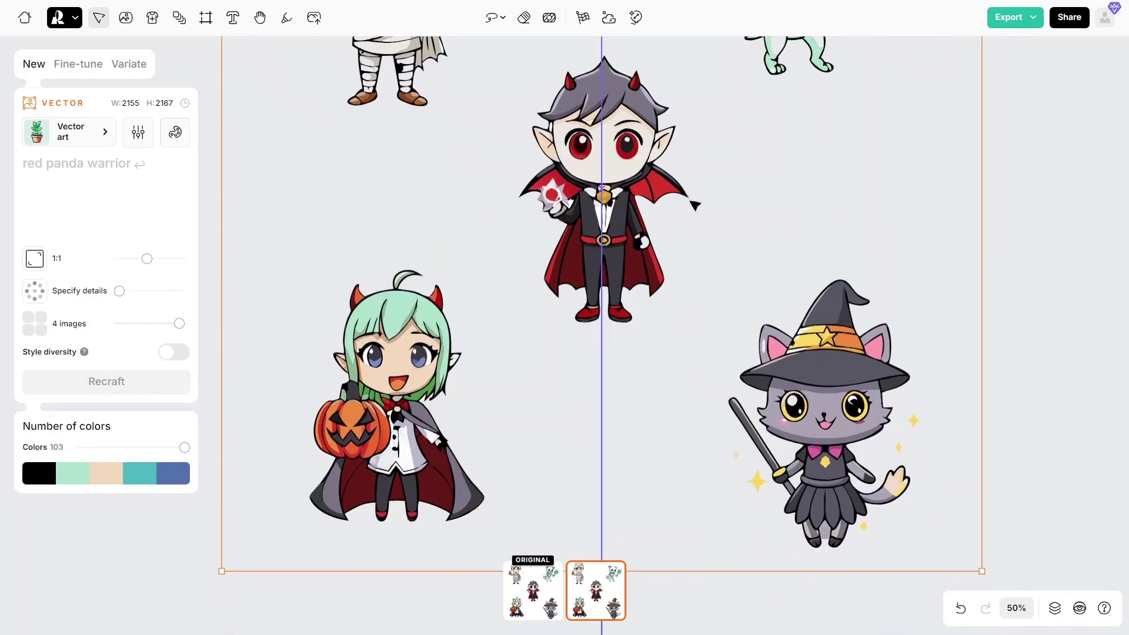
scroll(737, 255, "up", 5)
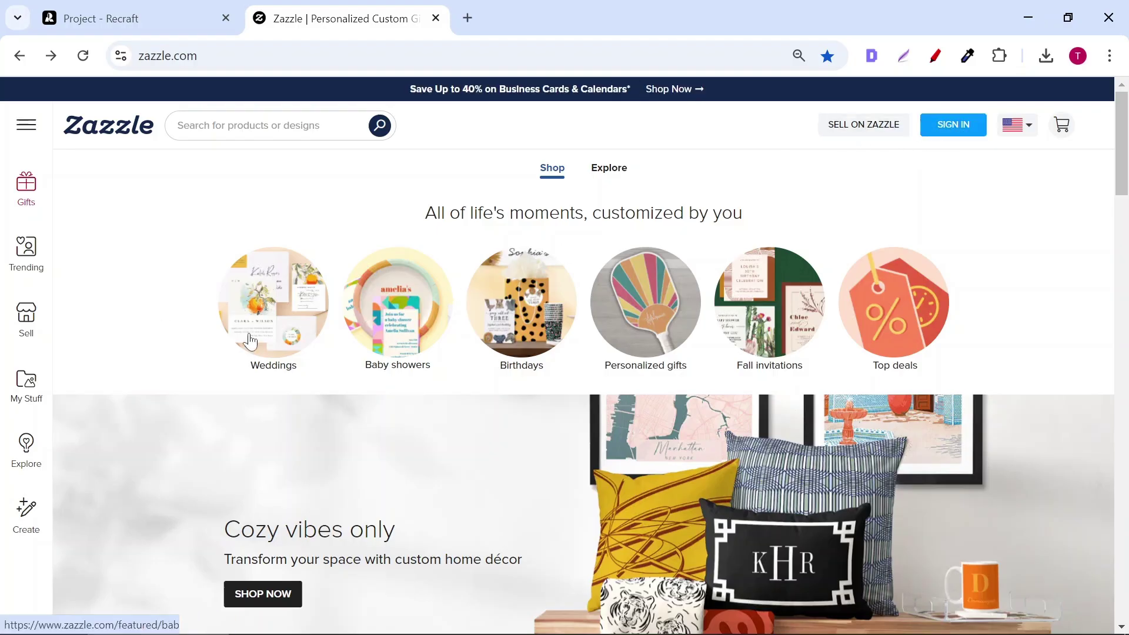
Switch to Zazzle, open the Create a Product page from its selling section and choose the Stickers category.
left_click(34, 331)
scroll(347, 406, "down", 5)
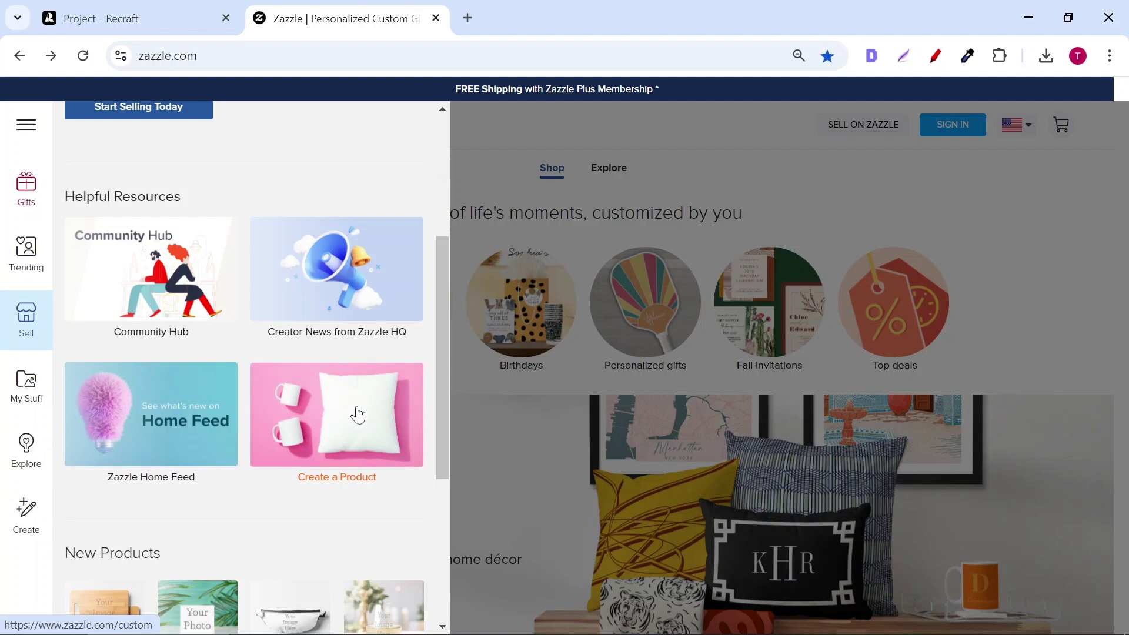
left_click(365, 421)
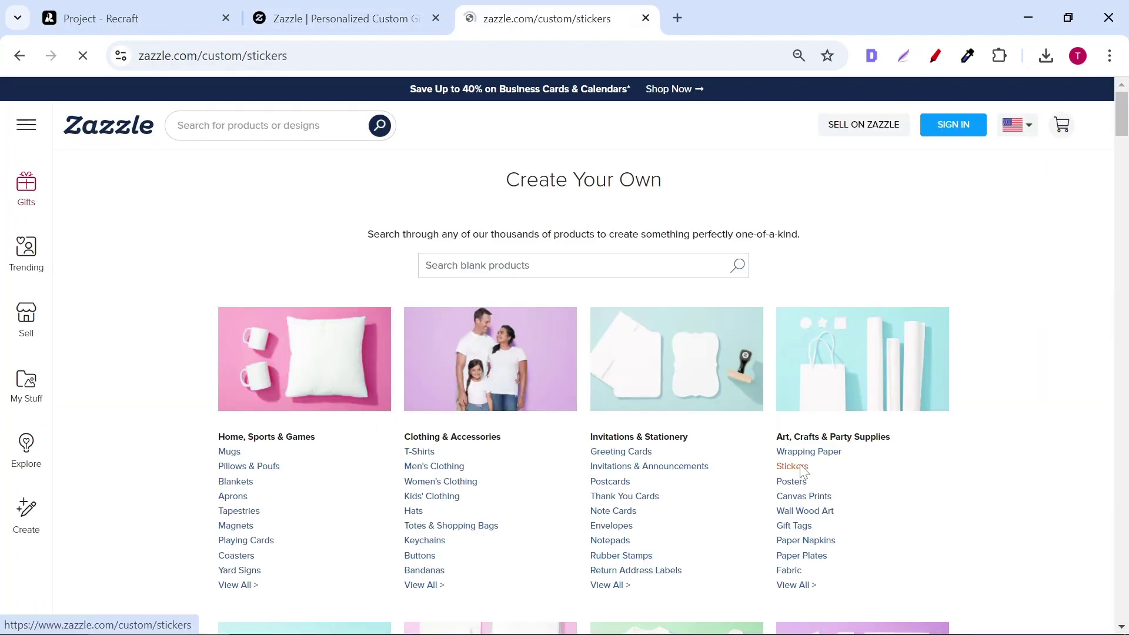
Browse the blank stickers and open the Extra-Small 3" x 3" Custom-Cut Vinyl Sticker for customization.
scroll(815, 391, "down", 5)
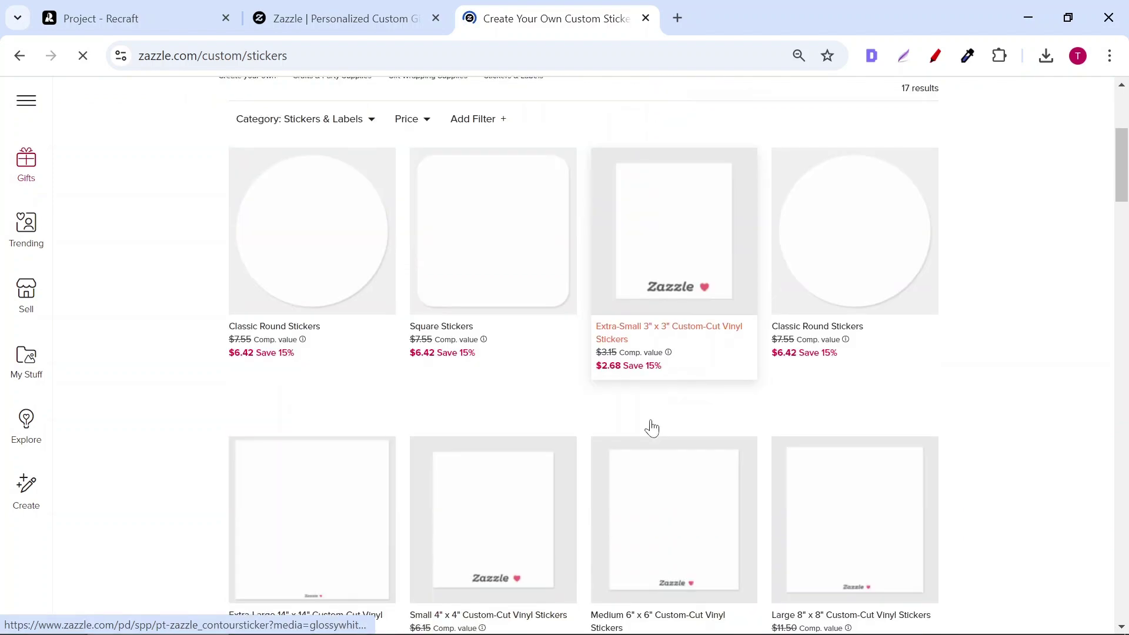
scroll(712, 429, "down", 10)
scroll(712, 429, "up", 12)
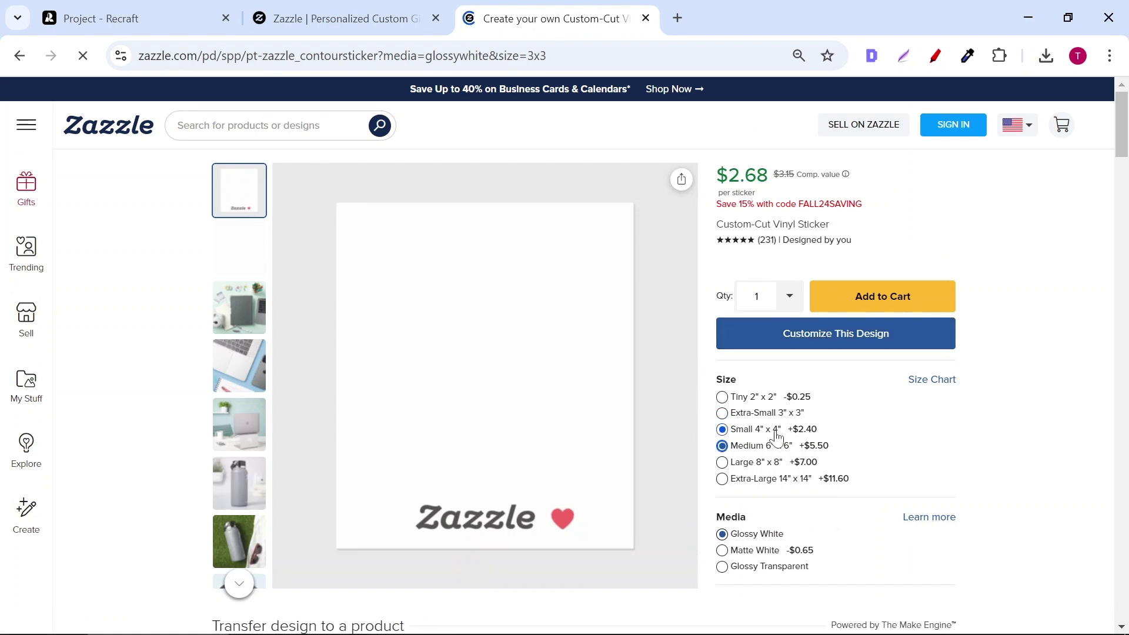
left_click(805, 333)
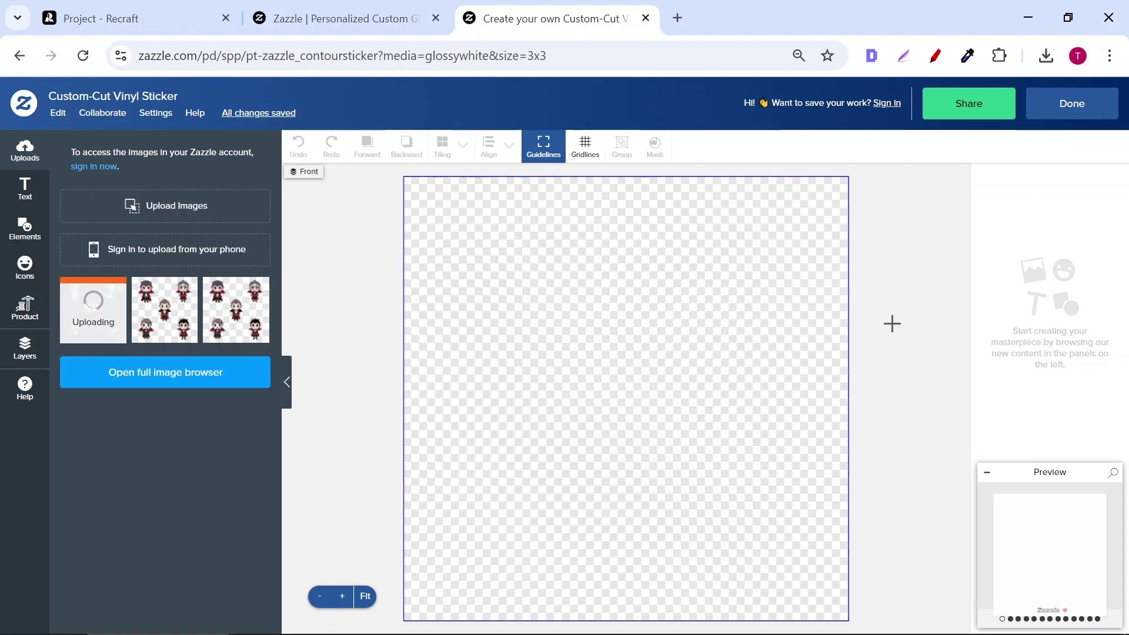
Enlarge the sticker design preview and look through its mockups, such as the iPad cover, skateboard and laptop detail.
left_click(1032, 508)
left_click(330, 213)
left_click(331, 277)
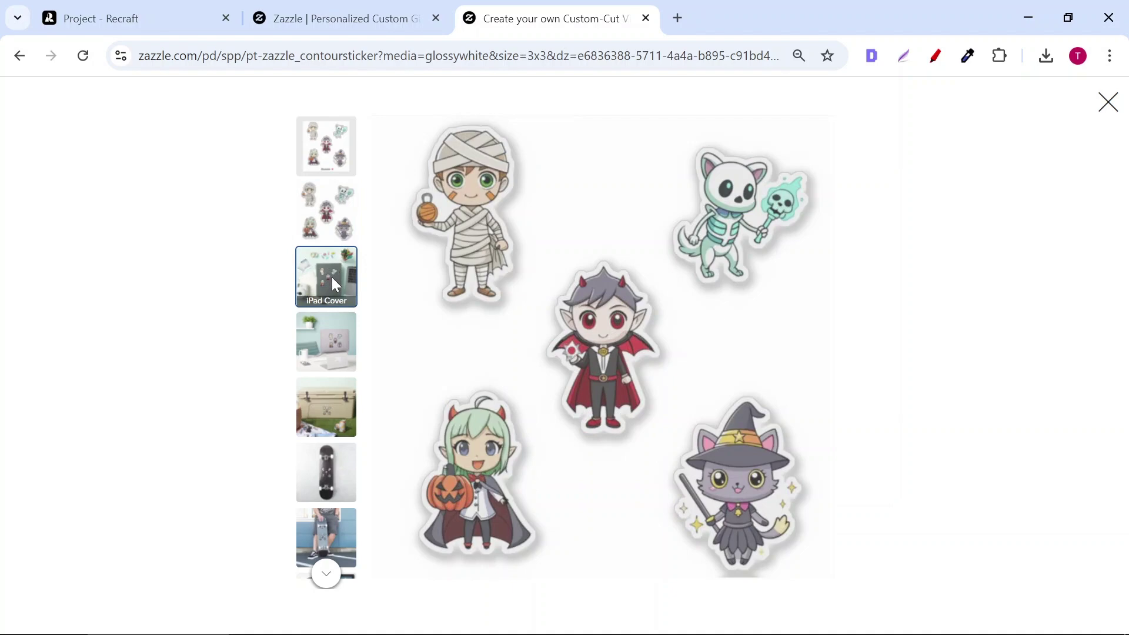
left_click(327, 342)
left_click(325, 413)
left_click(333, 472)
left_click(326, 573)
left_click(330, 412)
left_click(337, 365)
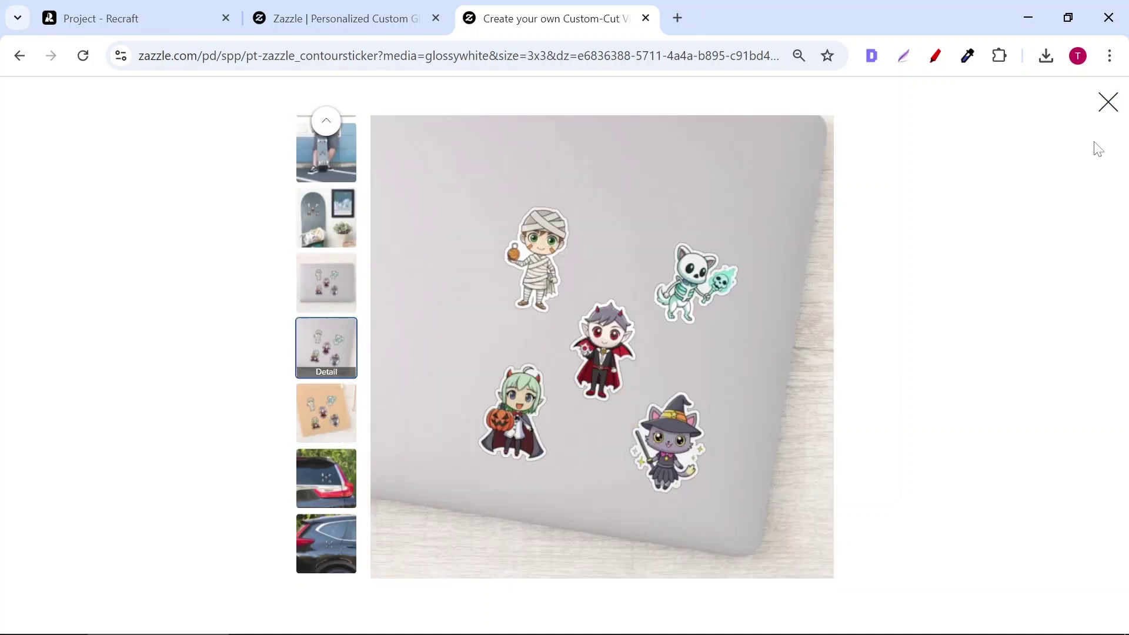
left_click(1108, 103)
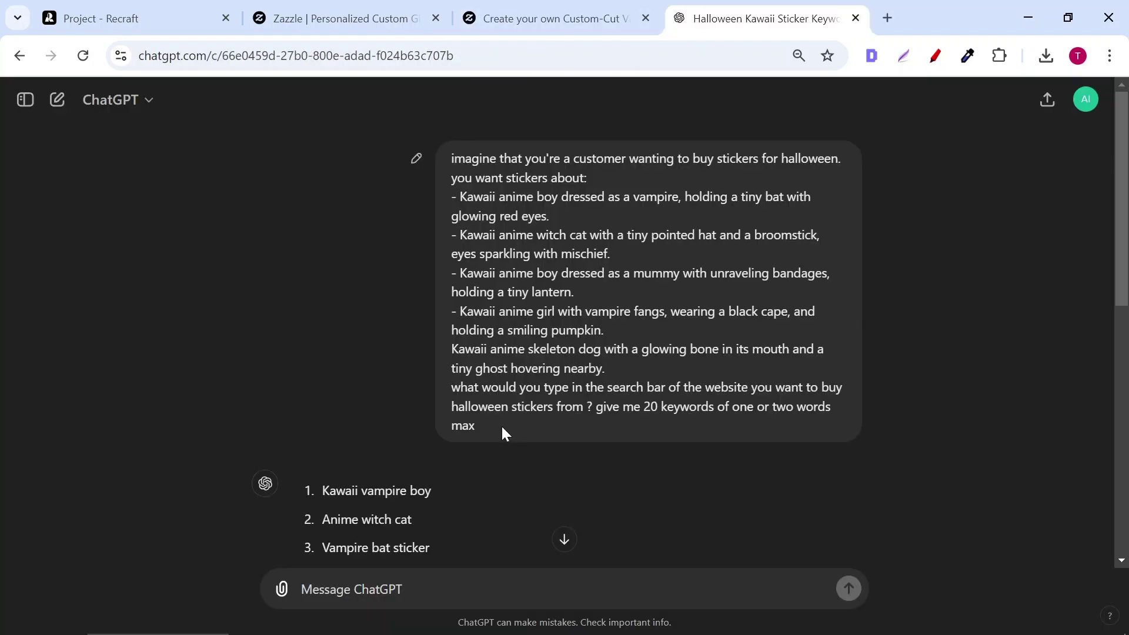
Switch to ChatGPT and read the Halloween sticker keyword prompt and the list of 20 suggested search keywords.
left_click_drag(447, 161, 619, 438)
left_click(933, 400)
scroll(931, 398, "down", 3)
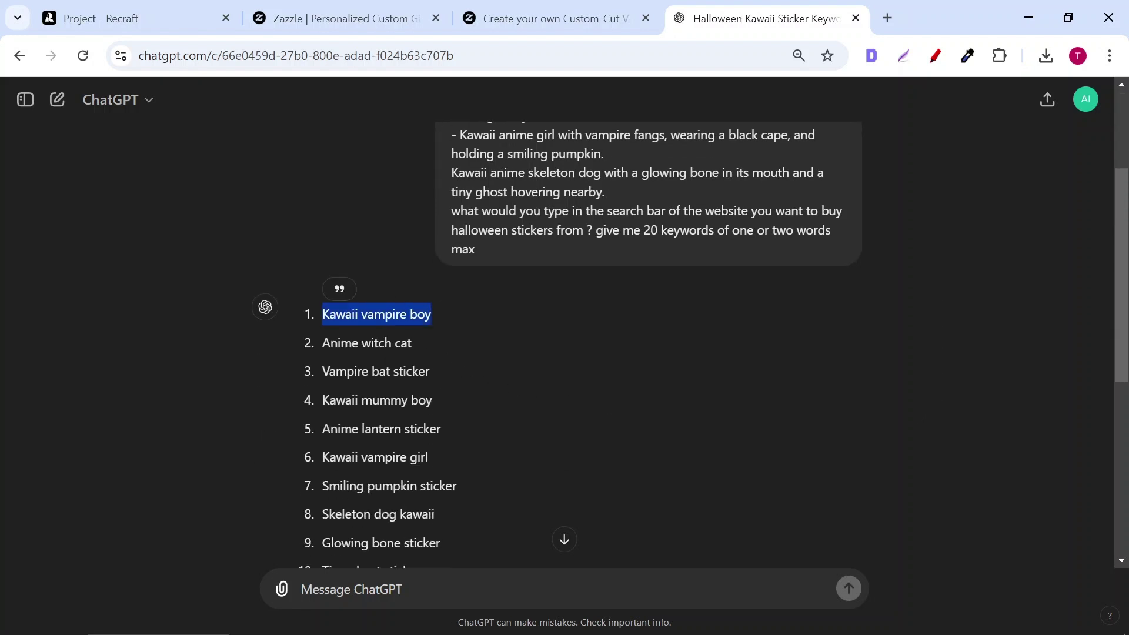
left_click(601, 419)
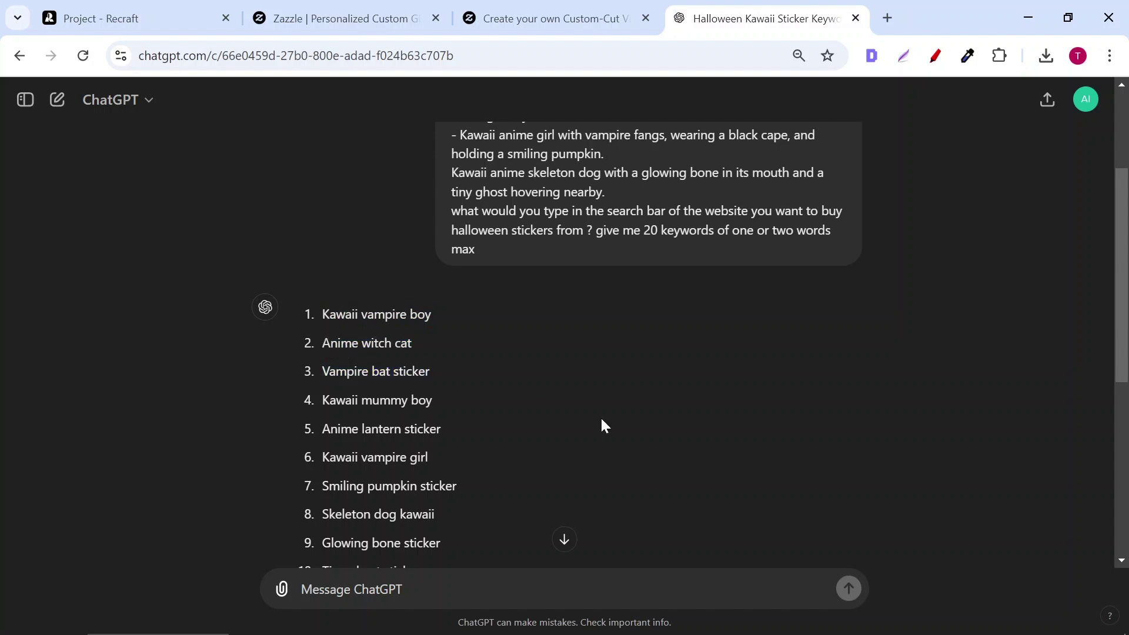
scroll(601, 419, "down", 1)
scroll(601, 416, "down", 1)
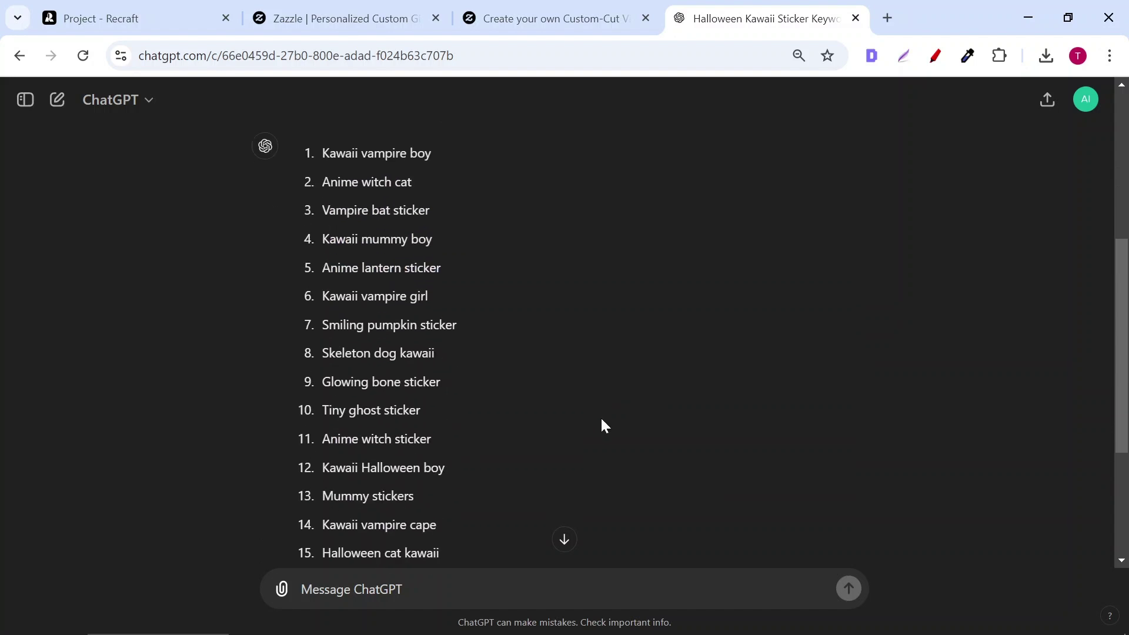
scroll(601, 424, "down", 1)
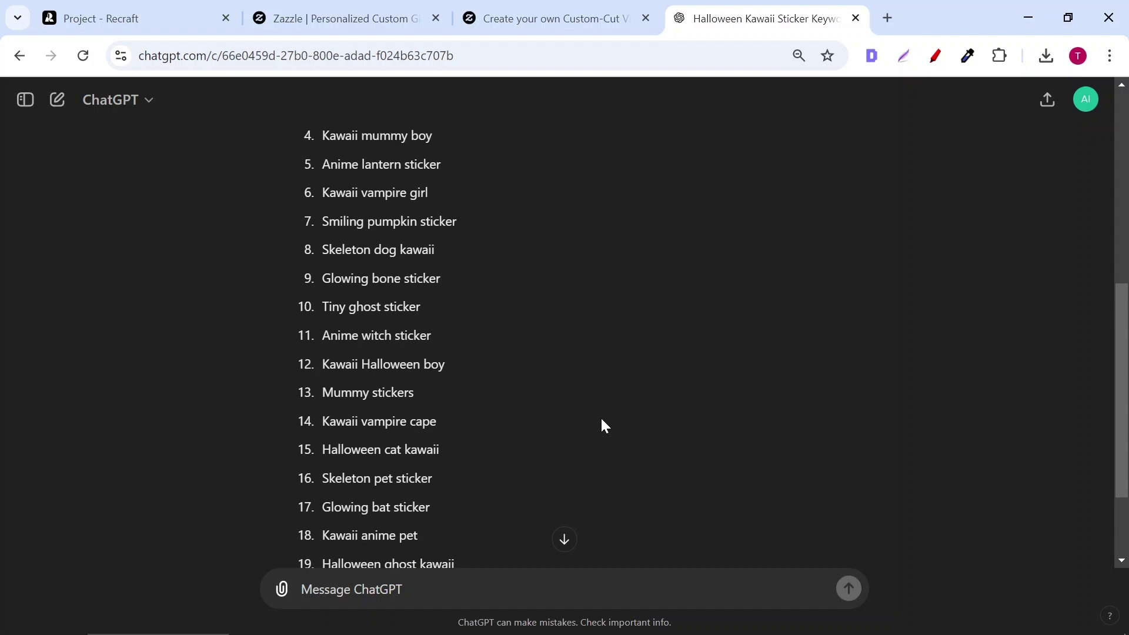
scroll(601, 416, "down", 2)
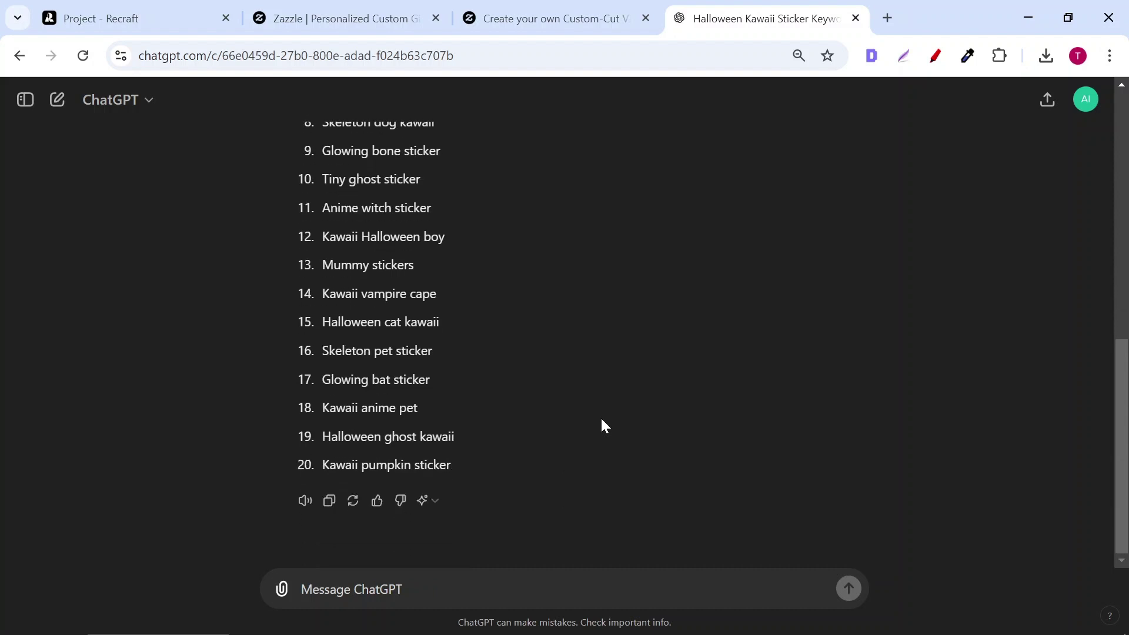